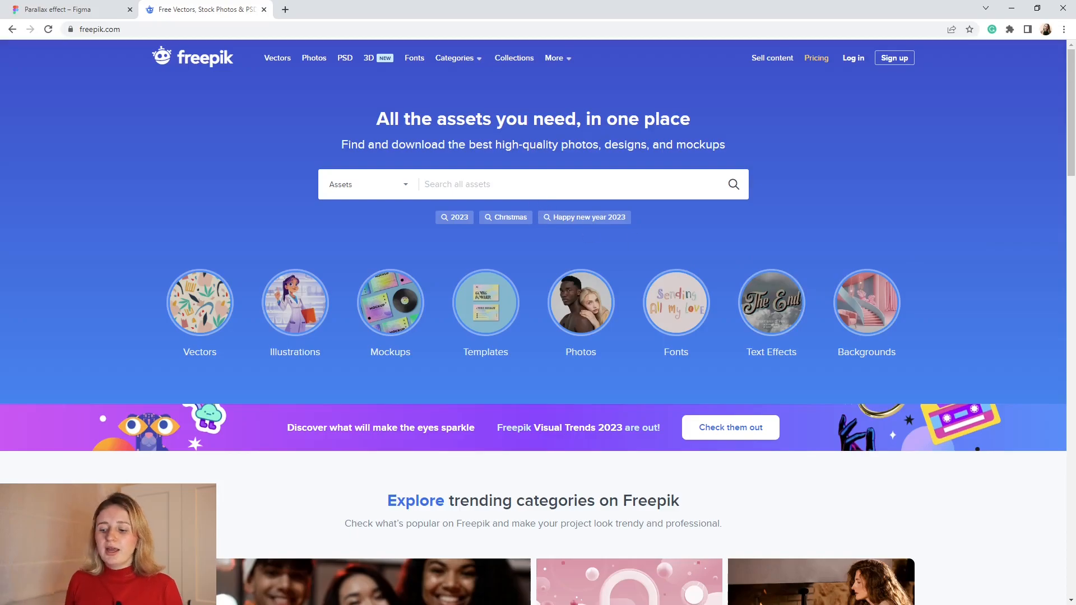
Search Freepik for "winter illustration" and limit the results to free vectors.
{"action": "type", "text": "winter illustration"}
{"action": "key", "text": "Return"}
{"action": "left_click", "coordinate": [27, 384]}
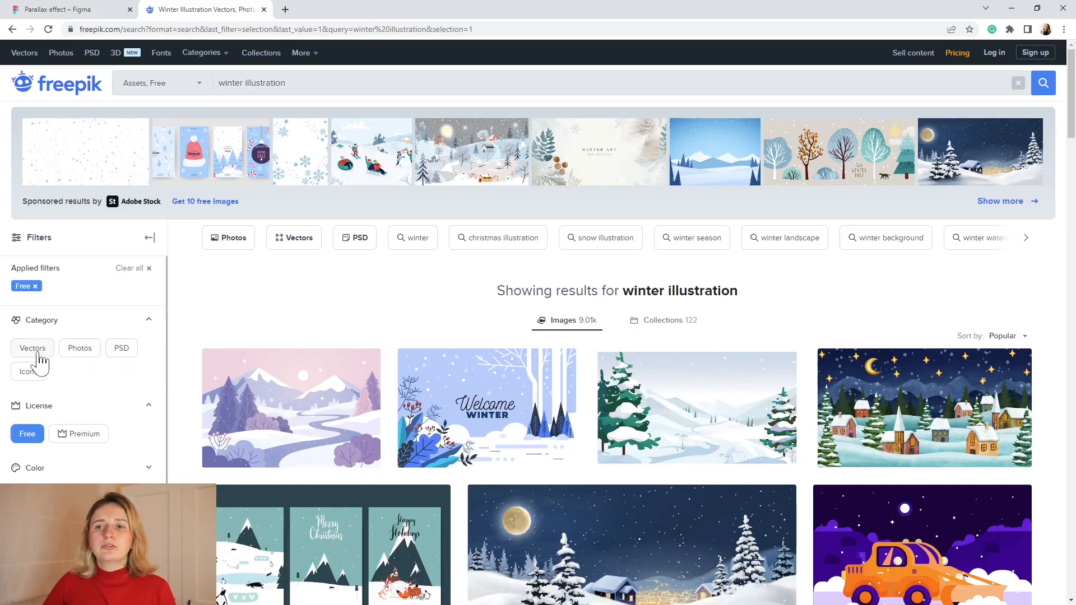
{"action": "left_click", "coordinate": [33, 348]}
{"action": "scroll", "coordinate": [967, 271], "scroll_direction": "down", "scroll_amount": 6}
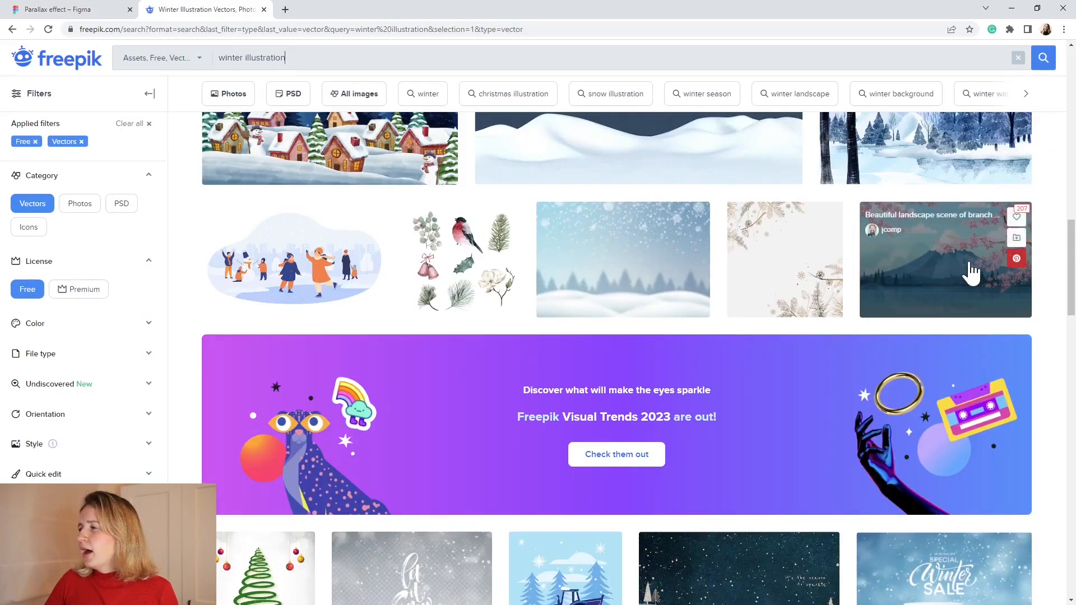
Open the landscape illustration of a snowy mountain with cherry blossom branches and check its available file types.
{"action": "left_click", "coordinate": [956, 286]}
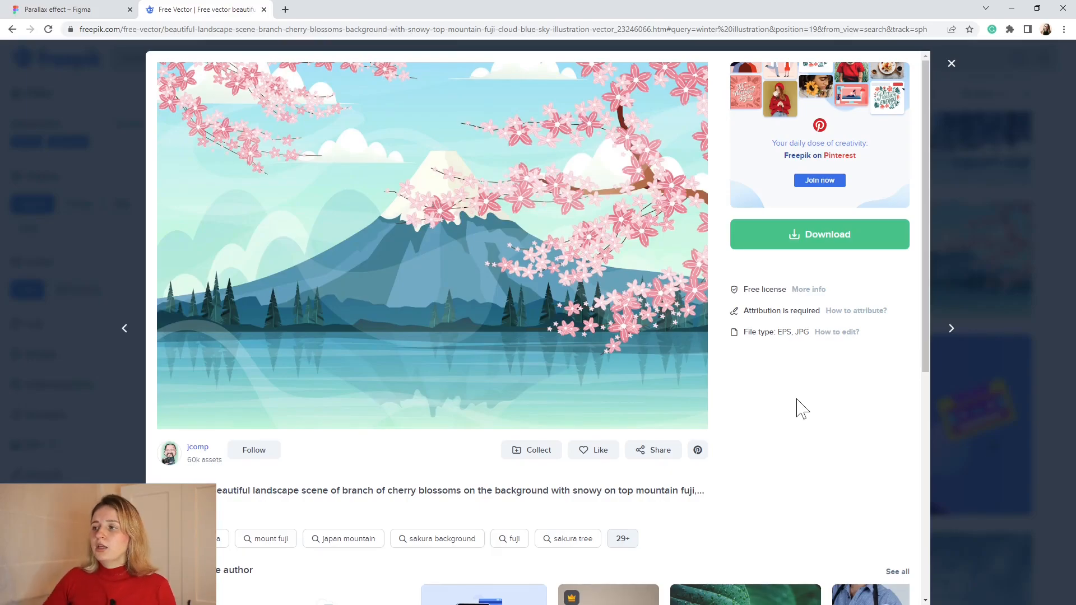
{"action": "left_click_drag", "start_coordinate": [776, 334], "coordinate": [792, 335]}
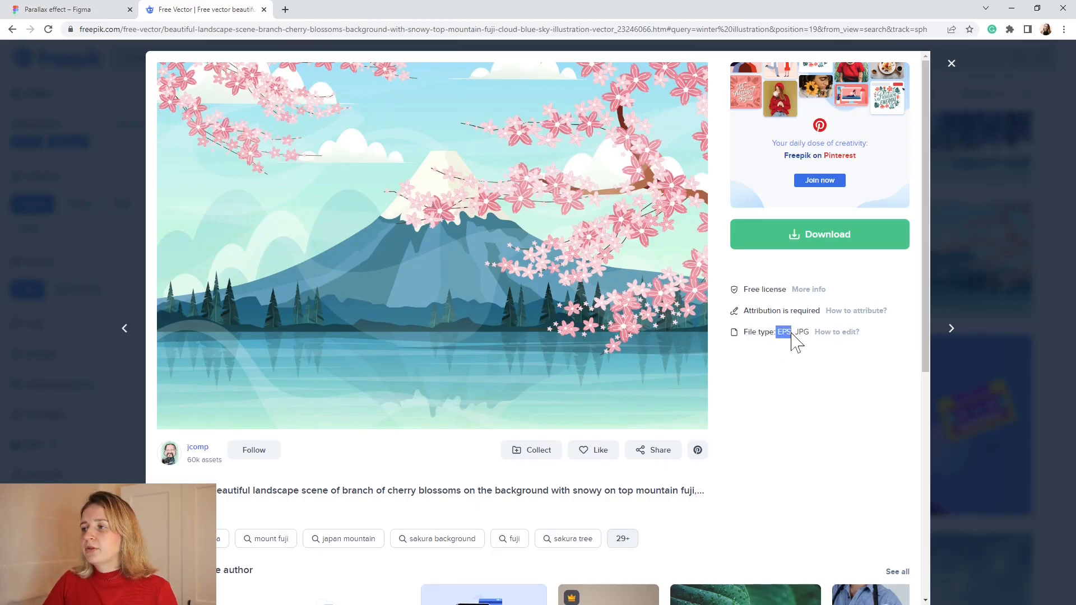
{"action": "left_click", "coordinate": [782, 370]}
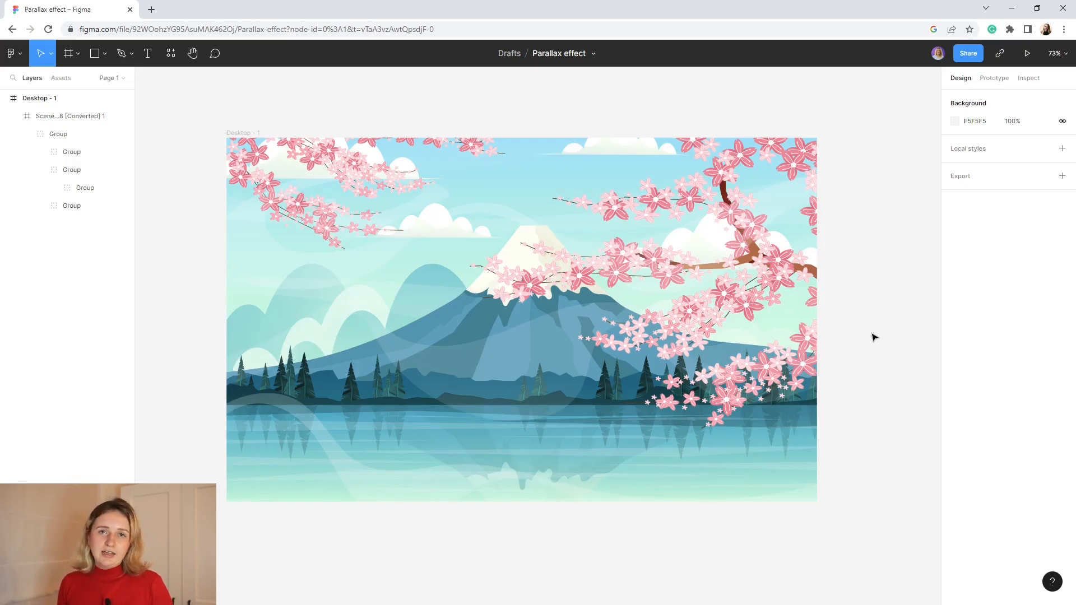
Duplicate the Desktop - 1 frame and hide the translucent 20% opacity group inside the copy.
{"action": "left_click", "coordinate": [245, 133]}
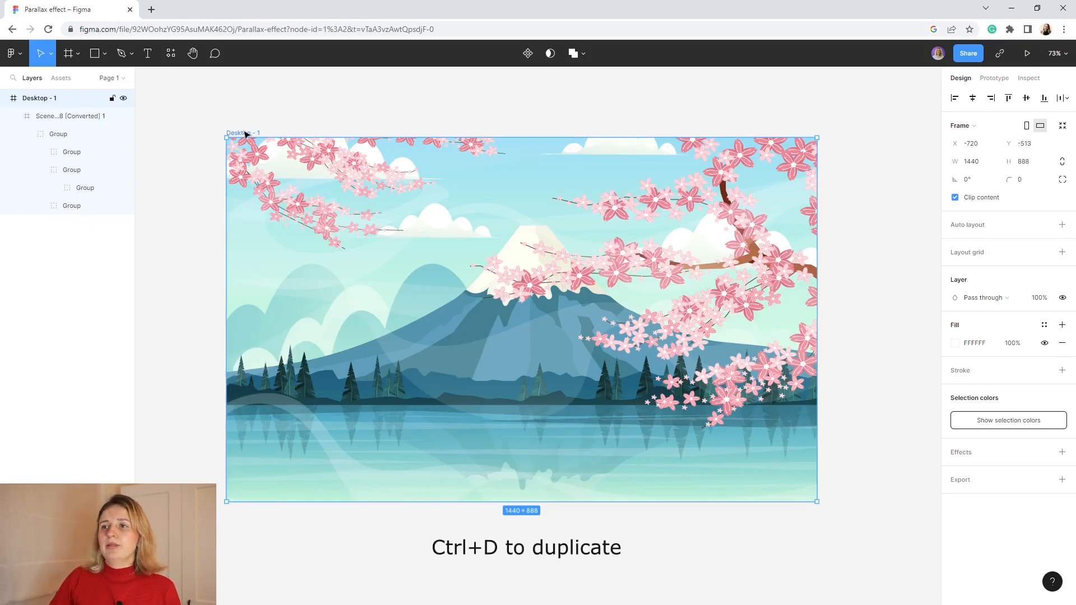
{"action": "key", "text": "ctrl+d"}
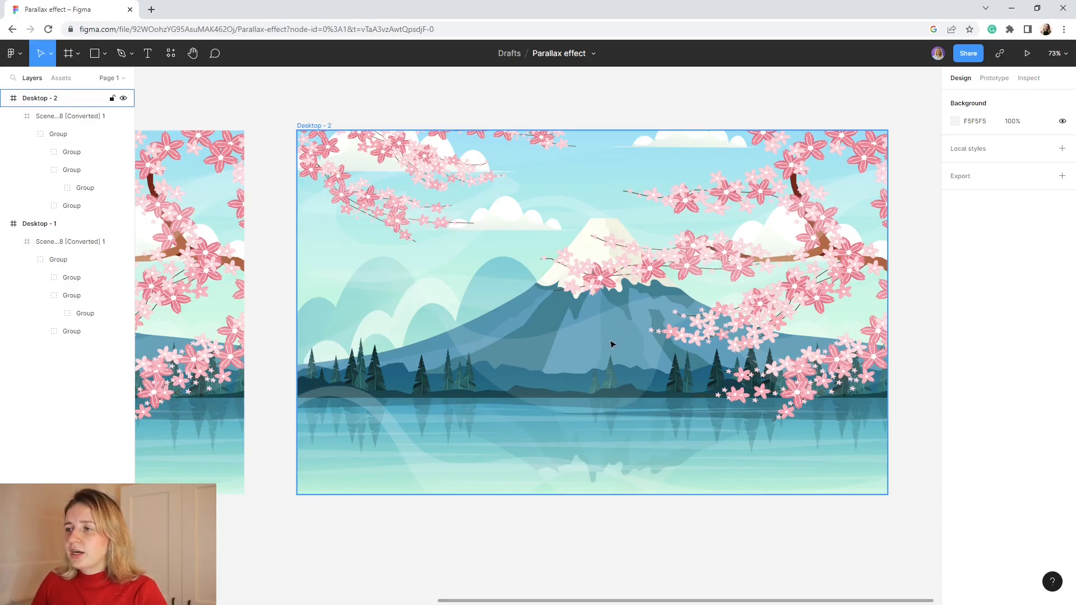
{"action": "left_click", "coordinate": [611, 344]}
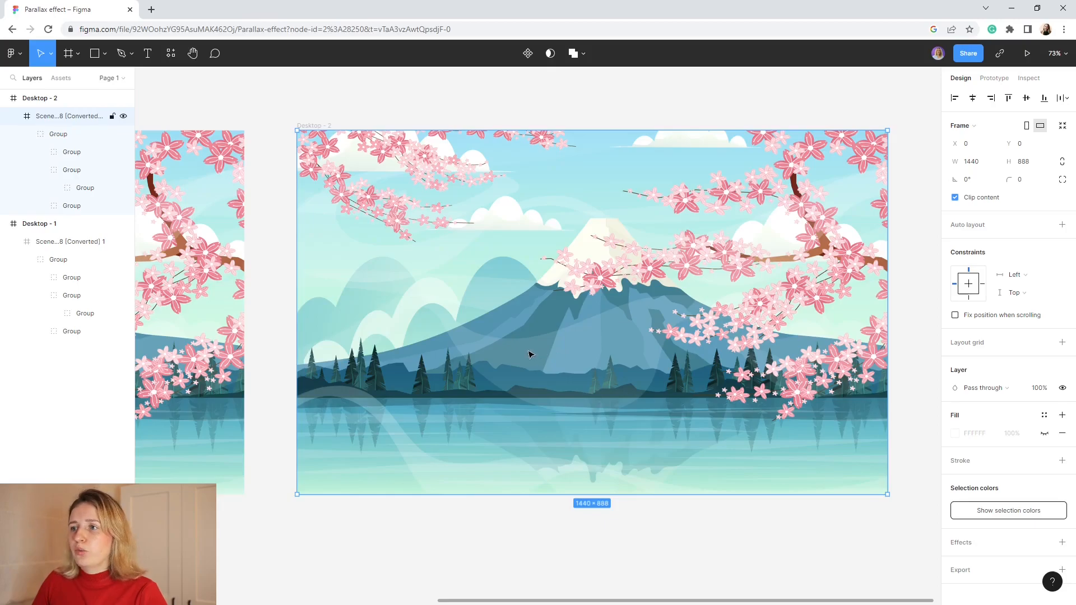
{"action": "left_click_drag", "start_coordinate": [527, 351], "coordinate": [572, 331]}
{"action": "left_click", "coordinate": [123, 187]}
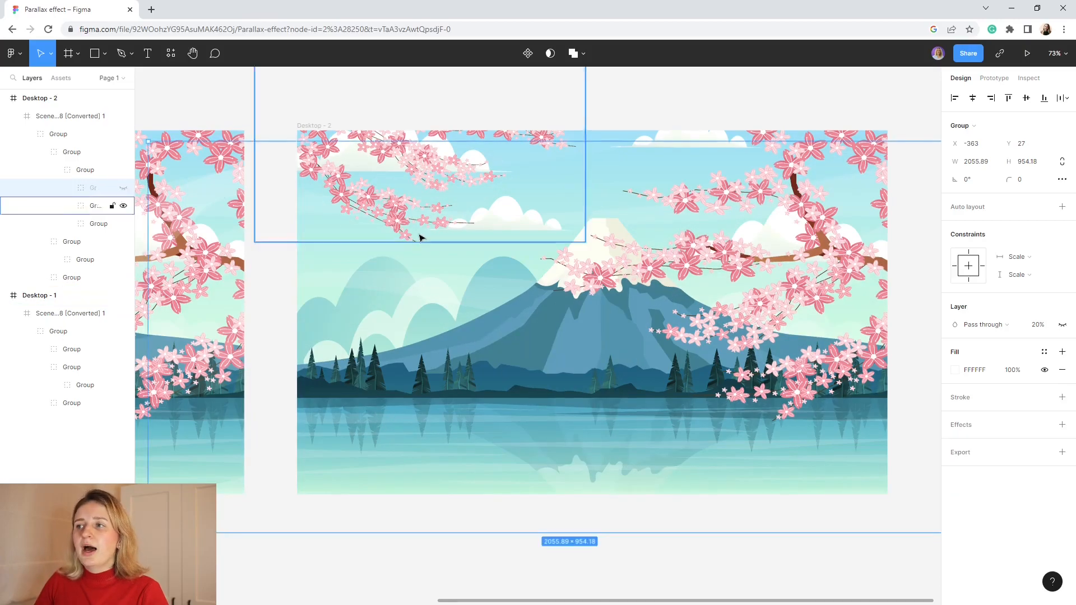
{"action": "left_click", "coordinate": [625, 120]}
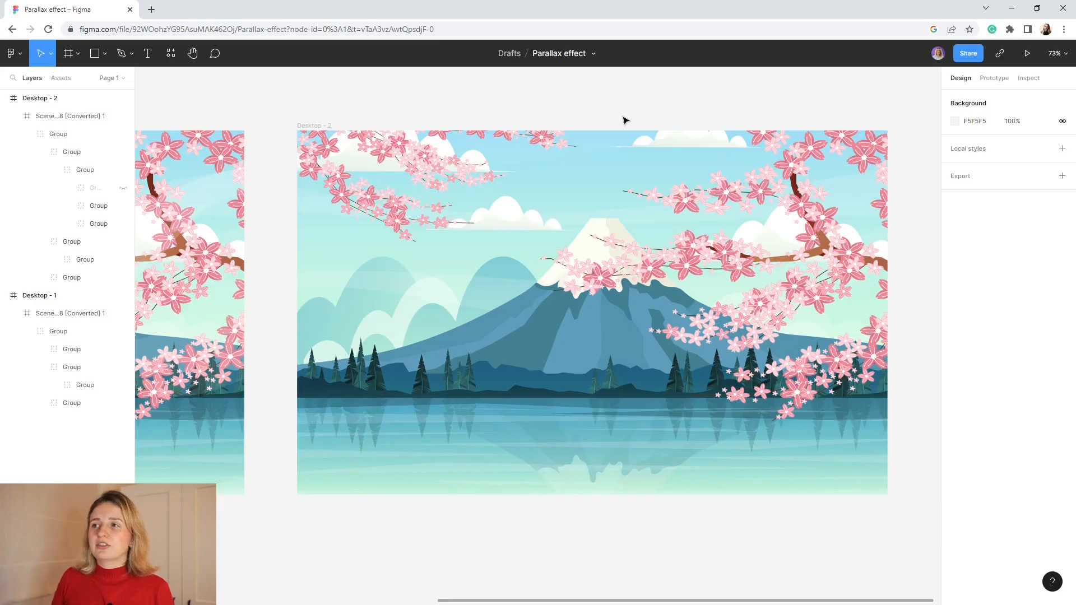
In Desktop - 2, move the large cherry branch down to the lower right corner and the small branch further into the upper left corner.
{"action": "double_click", "coordinate": [717, 255]}
{"action": "double_click", "coordinate": [702, 255]}
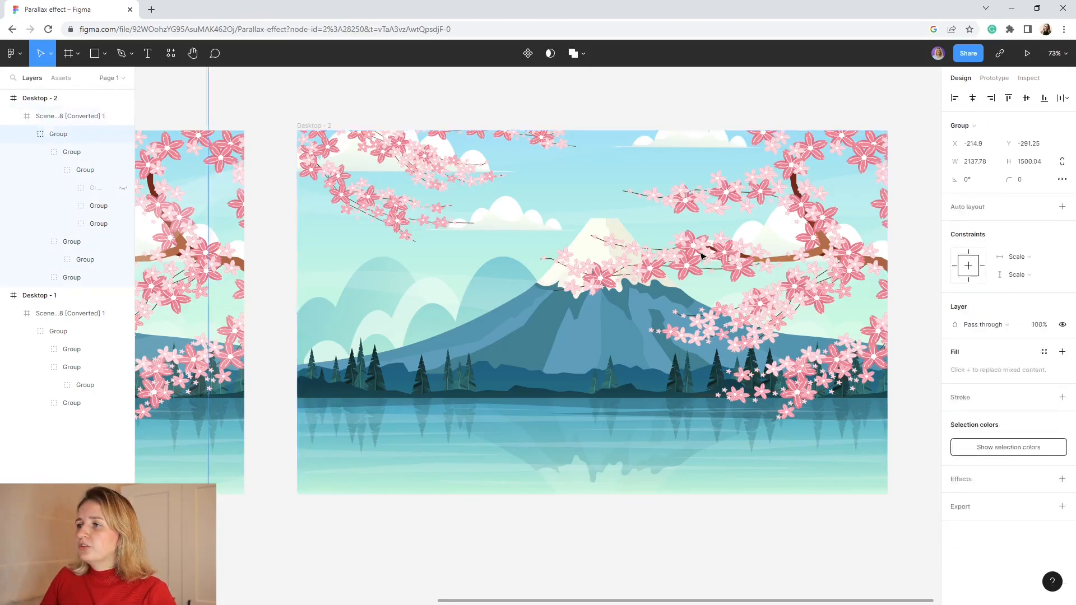
{"action": "double_click", "coordinate": [692, 257]}
{"action": "left_click_drag", "start_coordinate": [692, 257], "coordinate": [787, 454]}
{"action": "left_click", "coordinate": [459, 185]}
{"action": "left_click_drag", "start_coordinate": [384, 173], "coordinate": [344, 150]}
{"action": "left_click", "coordinate": [334, 223]}
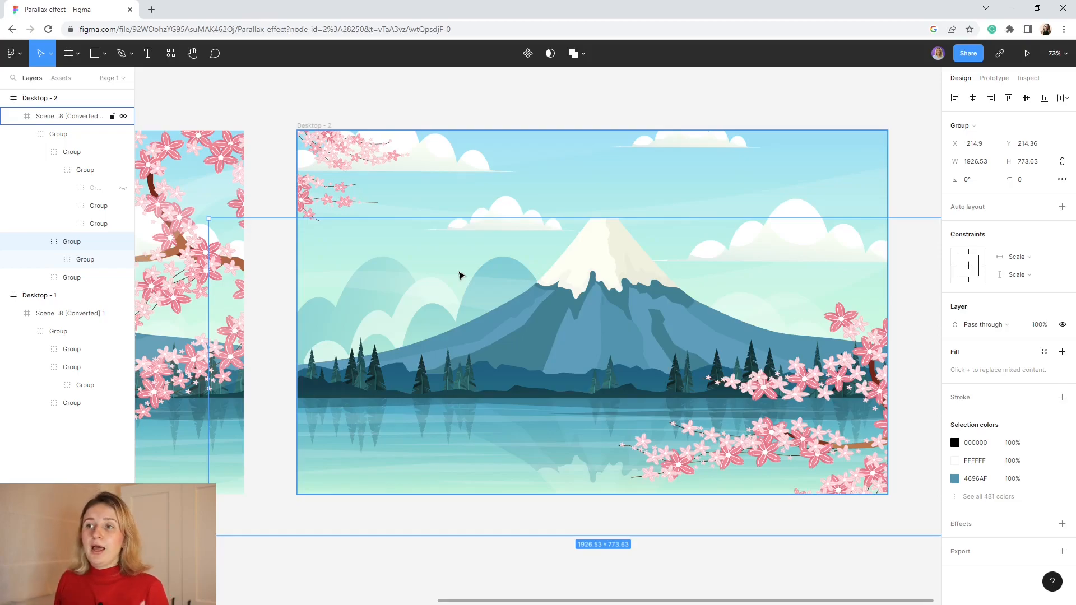
Enlarge the mountain and lake group in Desktop - 2 to about 2641 × 1060 and centre the mountain in the frame.
{"action": "left_click_drag", "start_coordinate": [210, 217], "coordinate": [150, 196]}
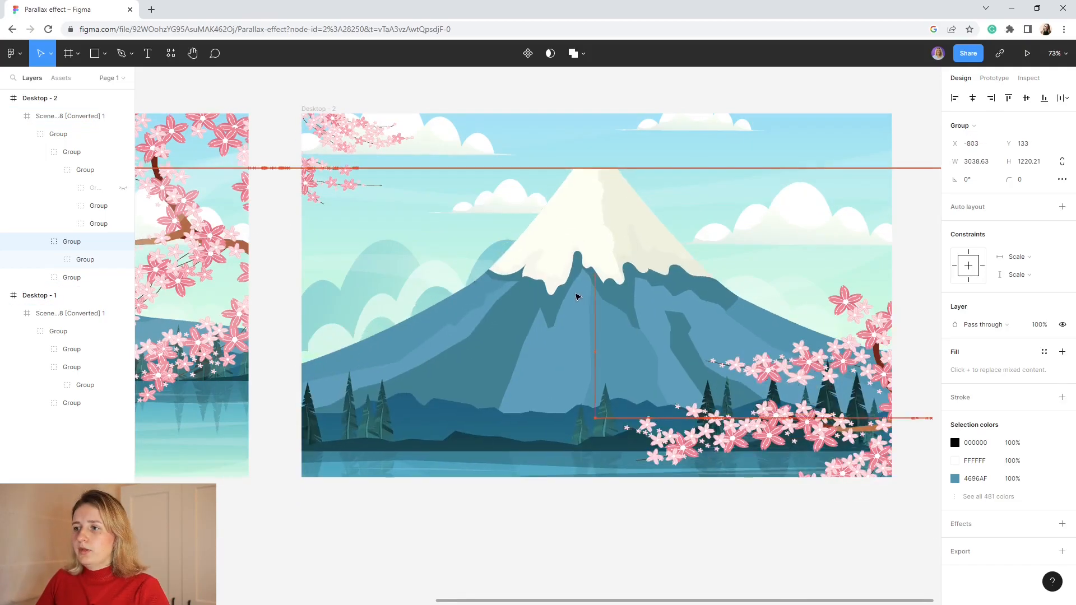
{"action": "left_click_drag", "start_coordinate": [577, 296], "coordinate": [577, 296]}
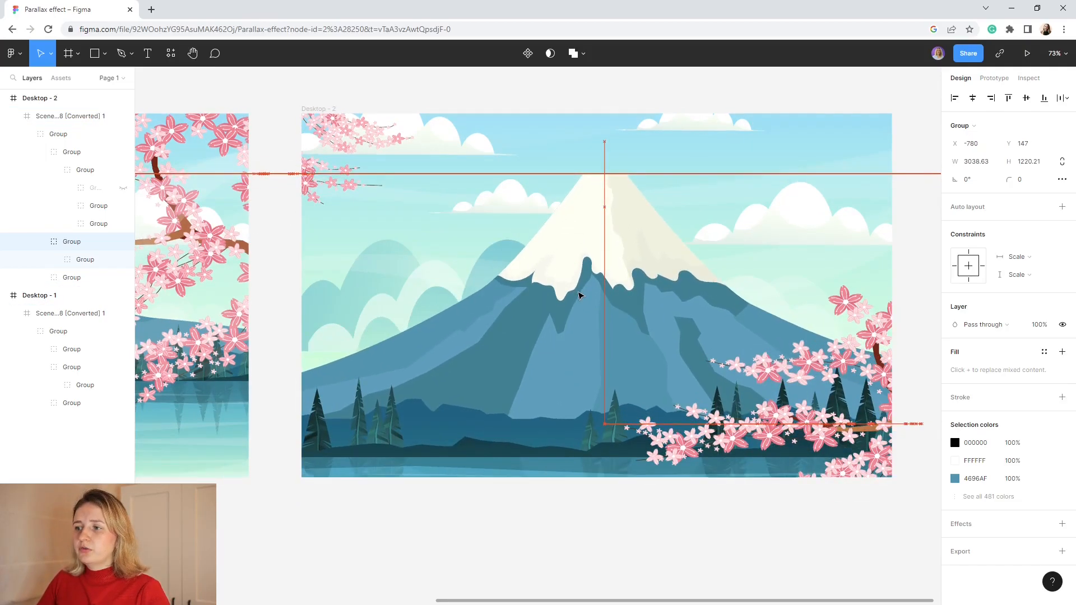
{"action": "scroll", "coordinate": [578, 296], "scroll_direction": "down", "scroll_amount": 2}
{"action": "scroll", "coordinate": [579, 295], "scroll_direction": "down", "scroll_amount": 3}
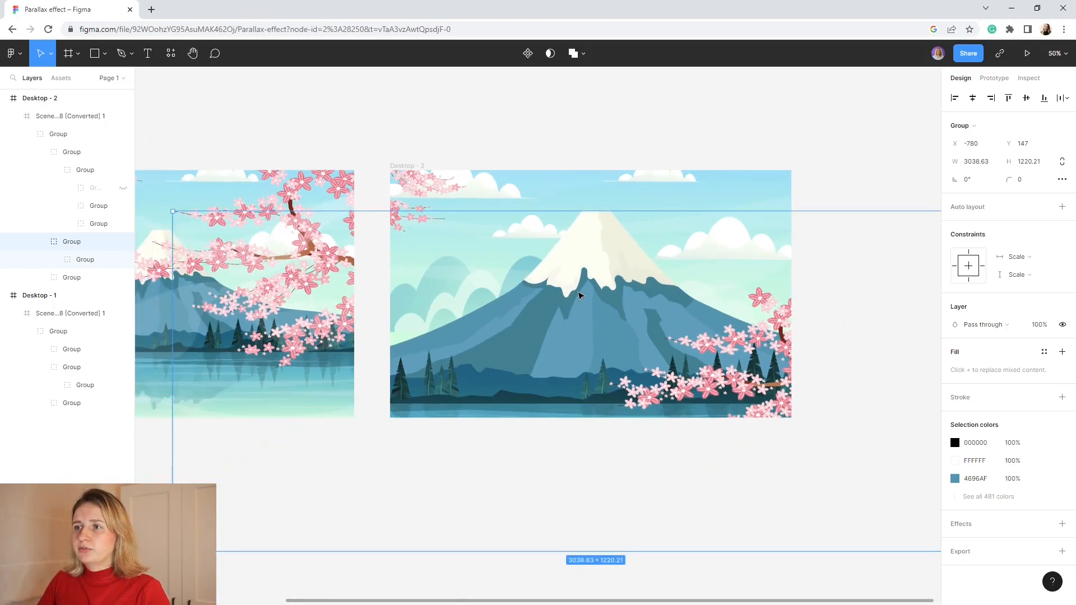
{"action": "left_click_drag", "start_coordinate": [173, 211], "coordinate": [284, 256]}
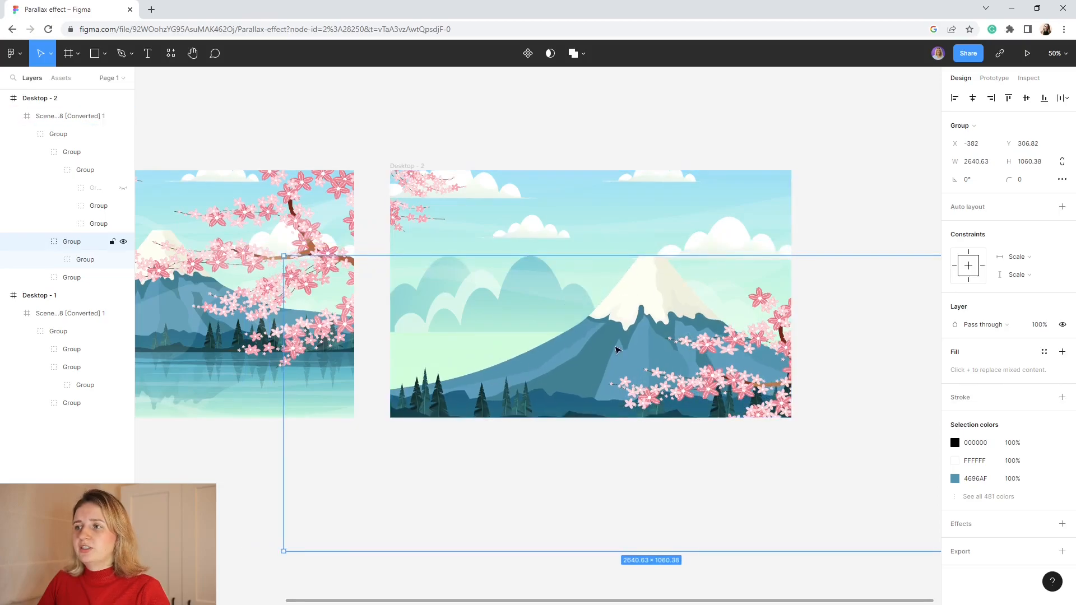
{"action": "key", "text": "Escape"}
{"action": "key", "text": "shift+1"}
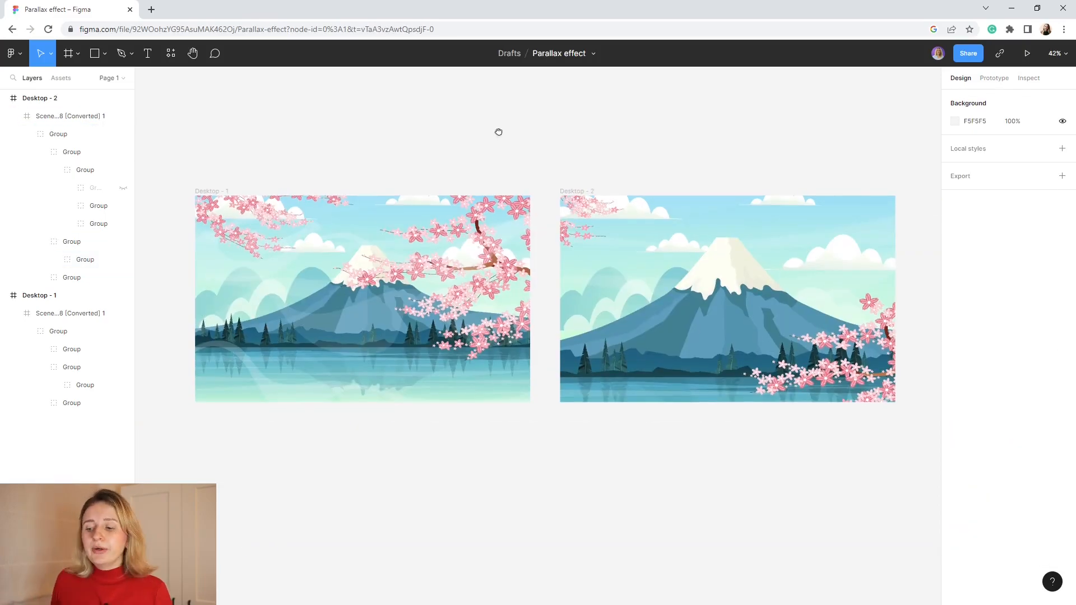
Link Desktop - 1 to Desktop - 2 with an on-click prototype interaction that uses Smart animate.
{"action": "left_click", "coordinate": [227, 192]}
{"action": "left_click", "coordinate": [995, 79]}
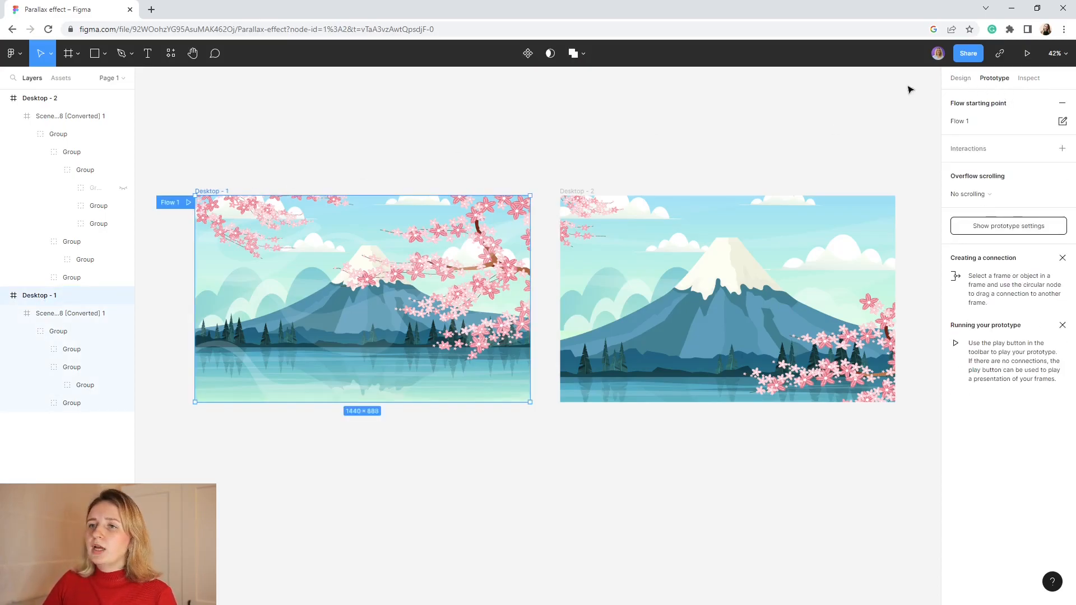
{"action": "left_click_drag", "start_coordinate": [531, 299], "coordinate": [569, 303]}
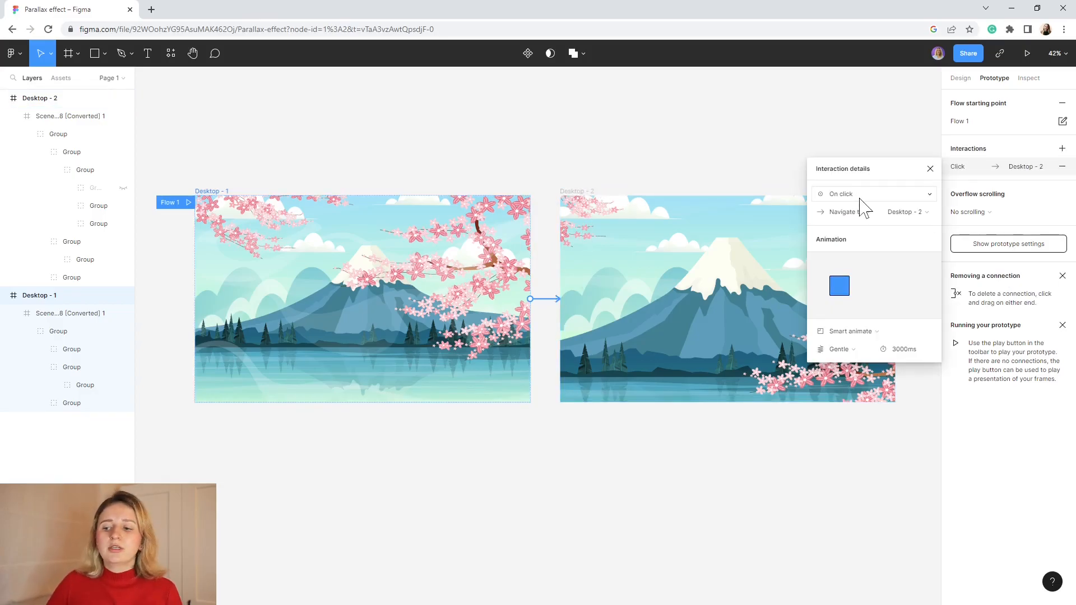
{"action": "left_click", "coordinate": [858, 332]}
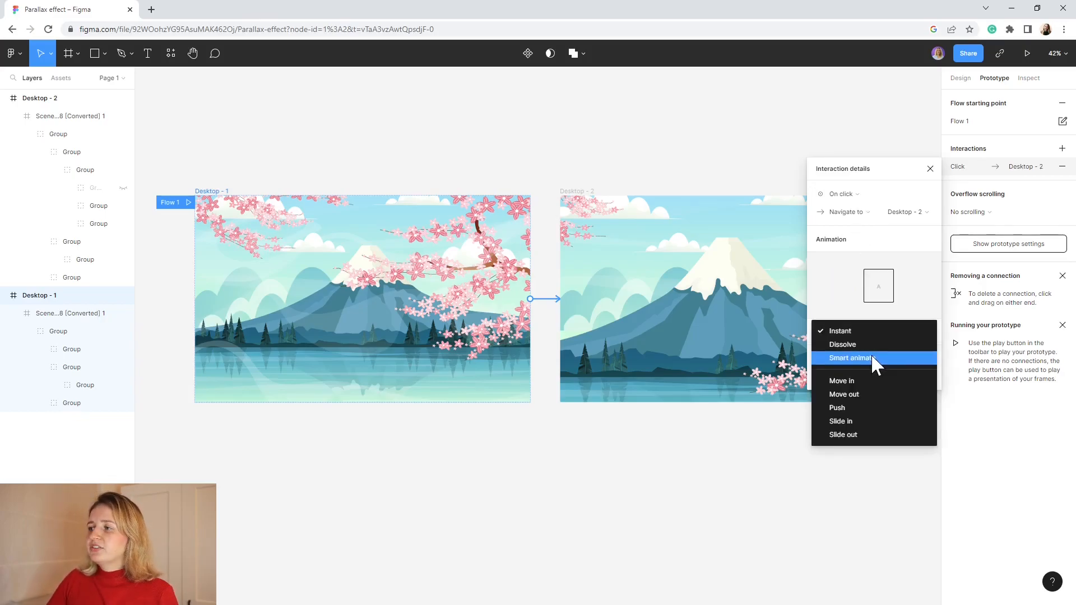
{"action": "left_click", "coordinate": [871, 354]}
Give the transition a custom spring curve with stiffness 13 and a duration of 2218 ms.
{"action": "left_click", "coordinate": [864, 352]}
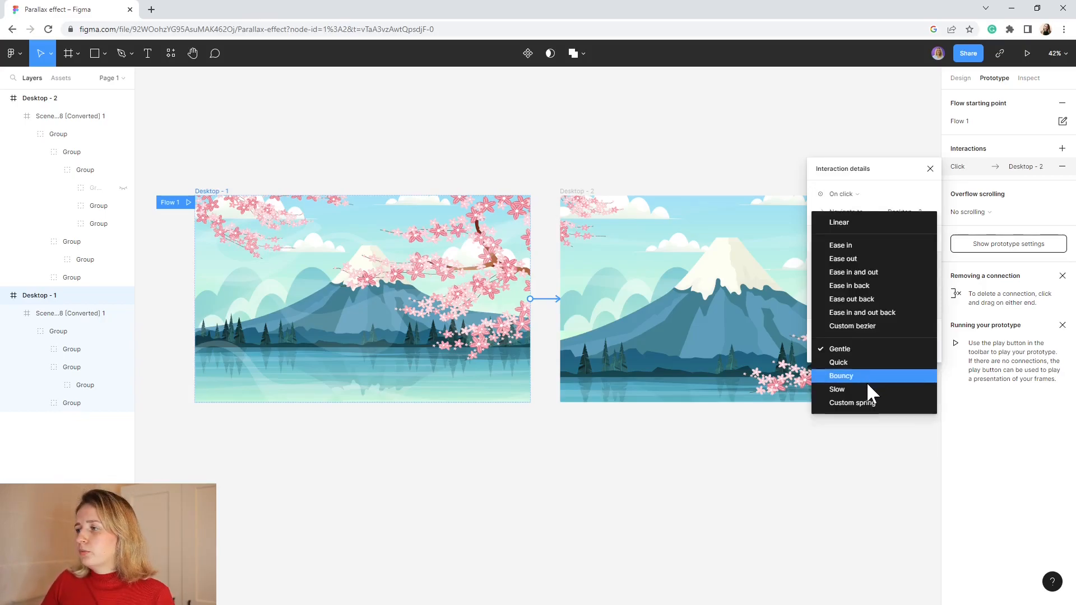
{"action": "left_click", "coordinate": [866, 404]}
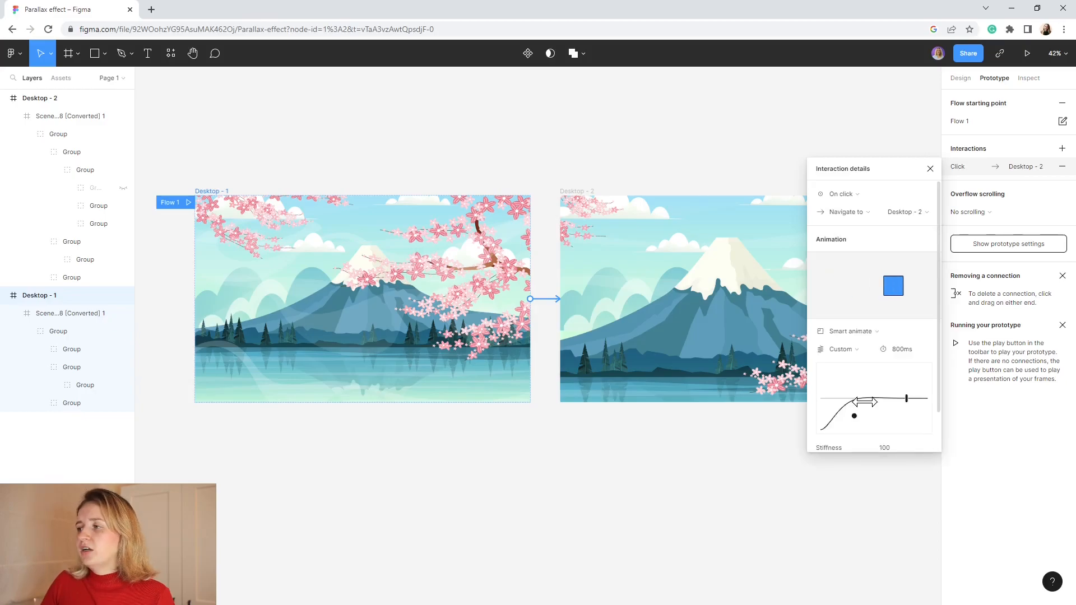
{"action": "left_click_drag", "start_coordinate": [862, 399], "coordinate": [936, 399]}
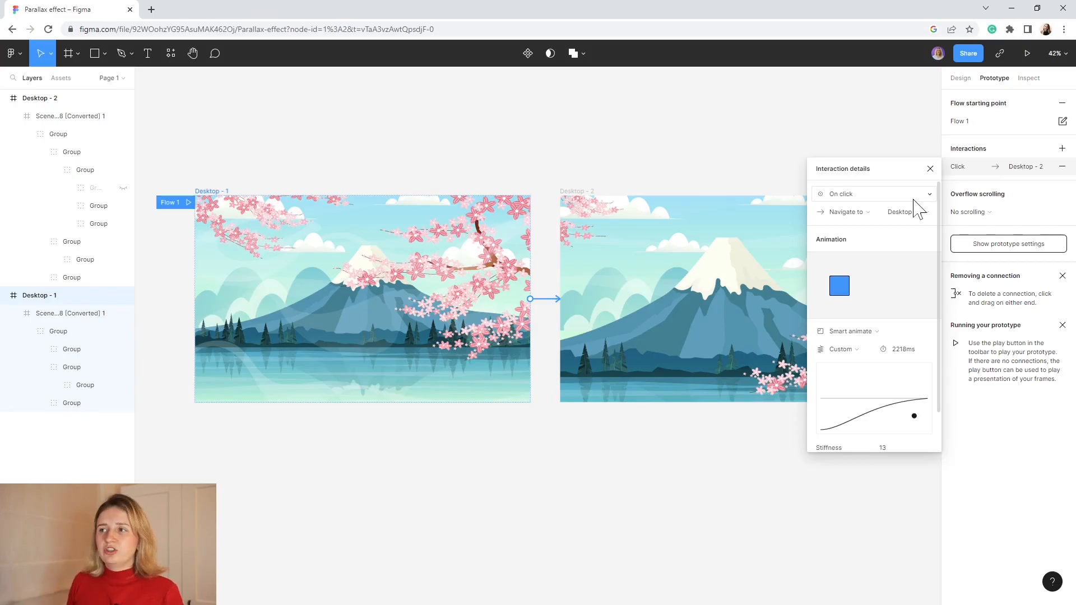
{"action": "left_click", "coordinate": [479, 158]}
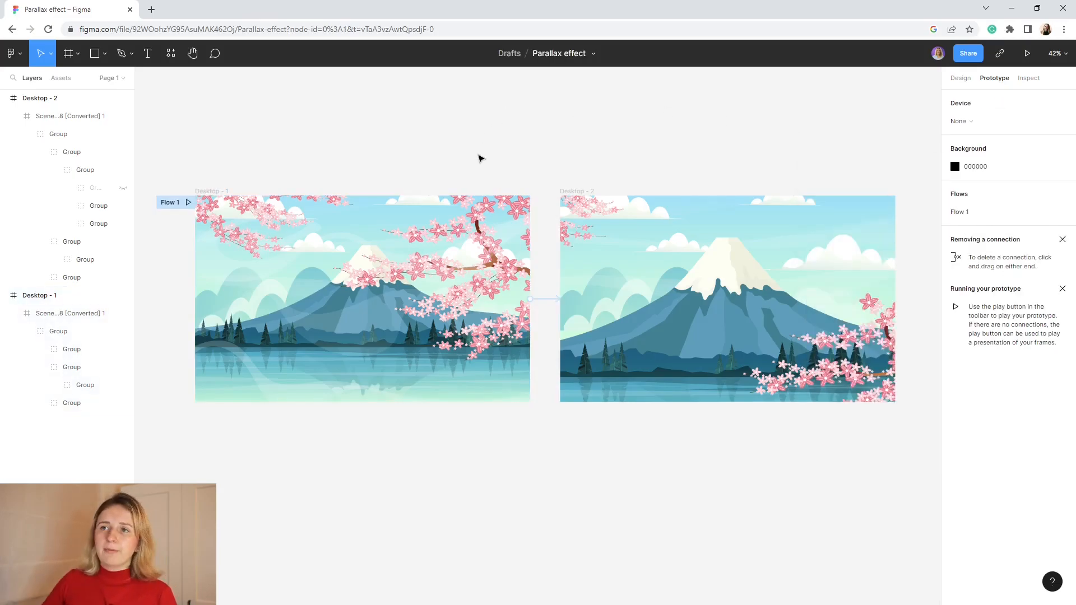
Play the Flow 1 prototype to check the parallax transition and return to the design file.
{"action": "left_click", "coordinate": [188, 202]}
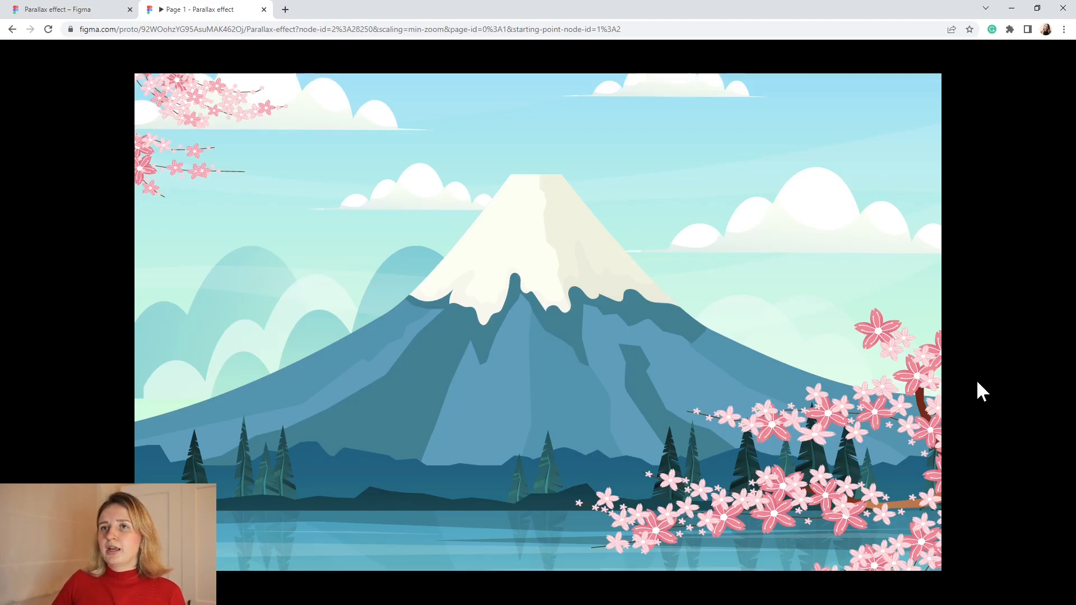
{"action": "left_click", "coordinate": [263, 9]}
{"action": "left_click", "coordinate": [611, 464]}
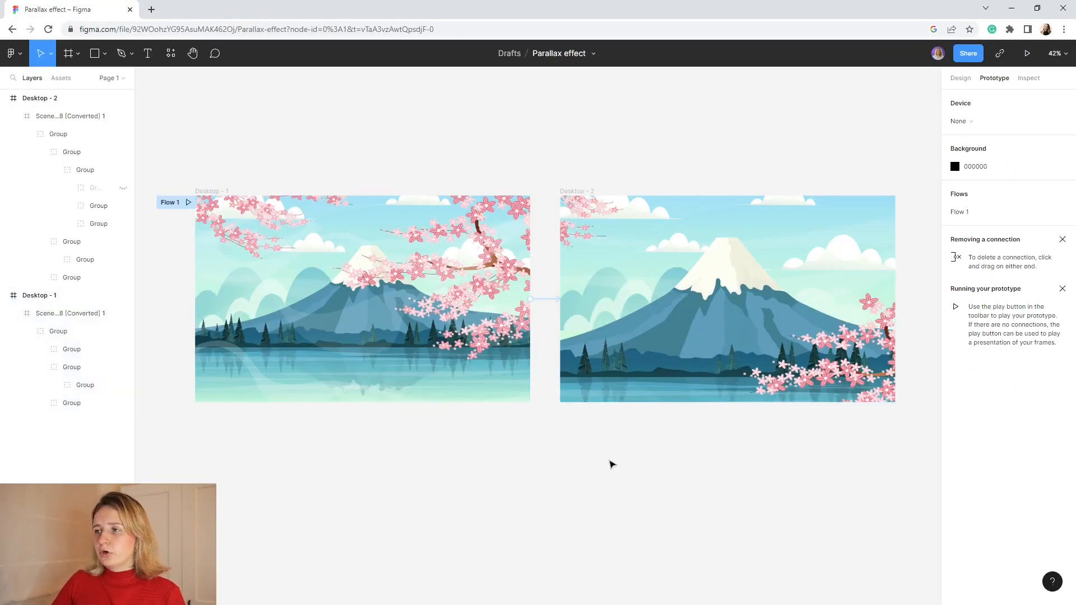
Change the fourth stop of the sky's linear gradient in Desktop - 2 to lilac DABEF6.
{"action": "scroll", "coordinate": [611, 465], "scroll_direction": "up", "scroll_amount": 3, "text": "ctrl"}
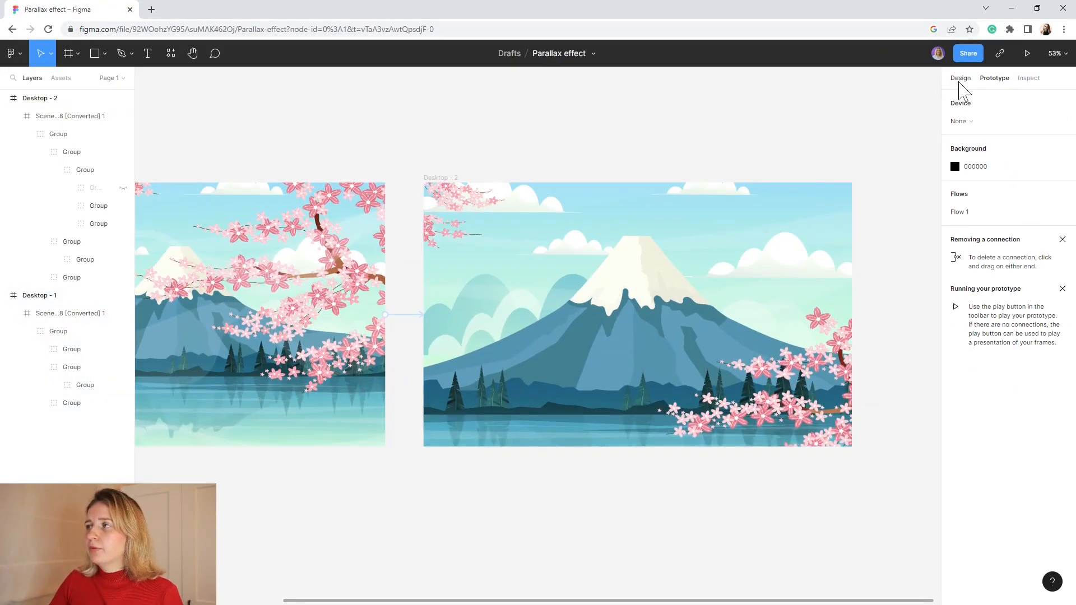
{"action": "left_click", "coordinate": [959, 81]}
{"action": "left_click", "coordinate": [743, 292]}
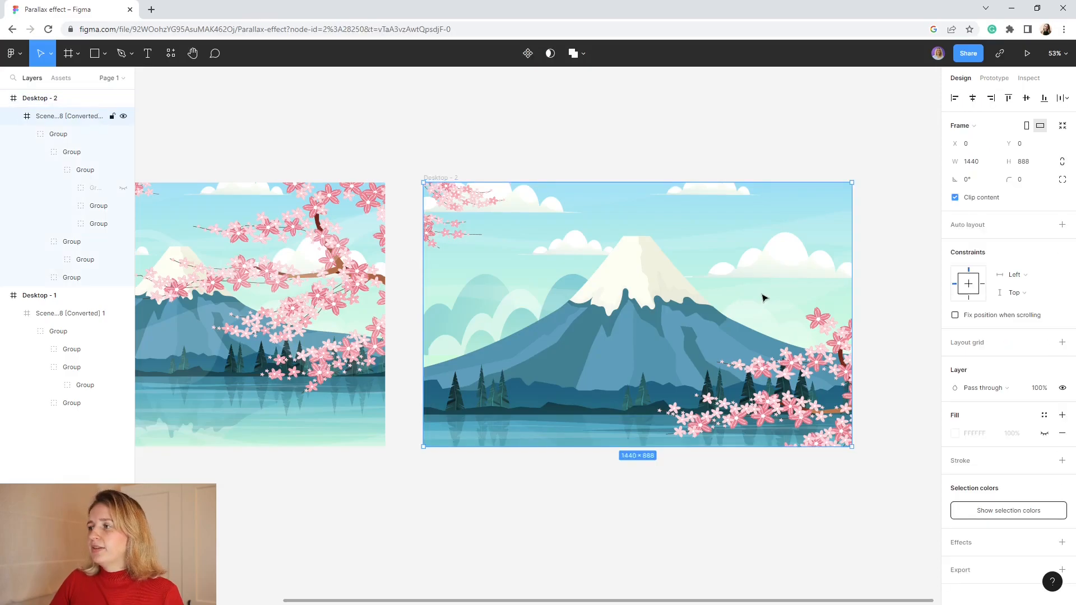
{"action": "double_click", "coordinate": [763, 295]}
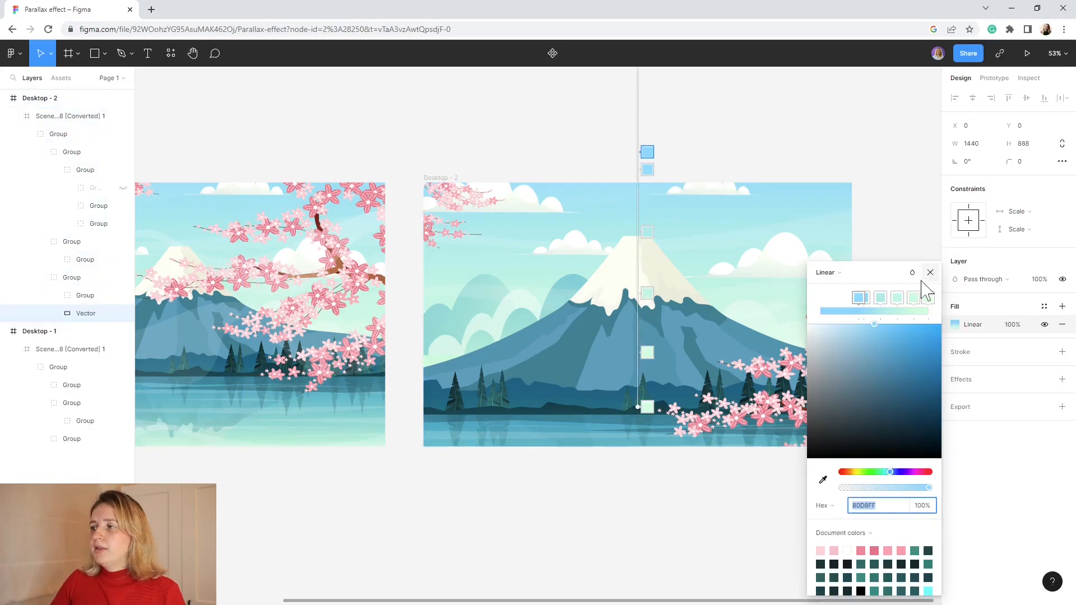
{"action": "left_click", "coordinate": [897, 299]}
{"action": "left_click_drag", "start_coordinate": [893, 472], "coordinate": [909, 474]}
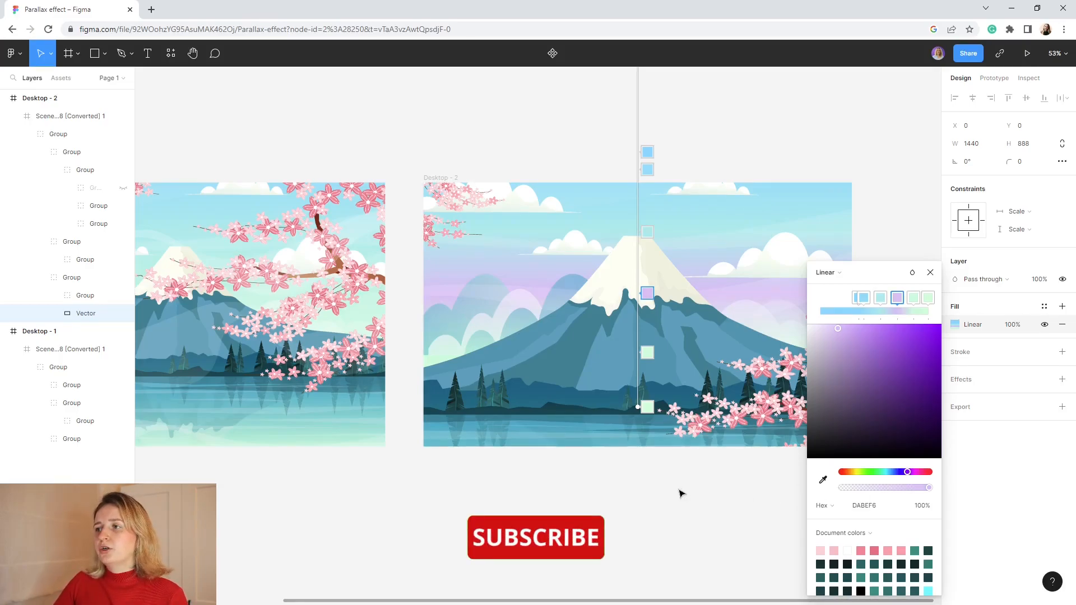
{"action": "left_click", "coordinate": [931, 272]}
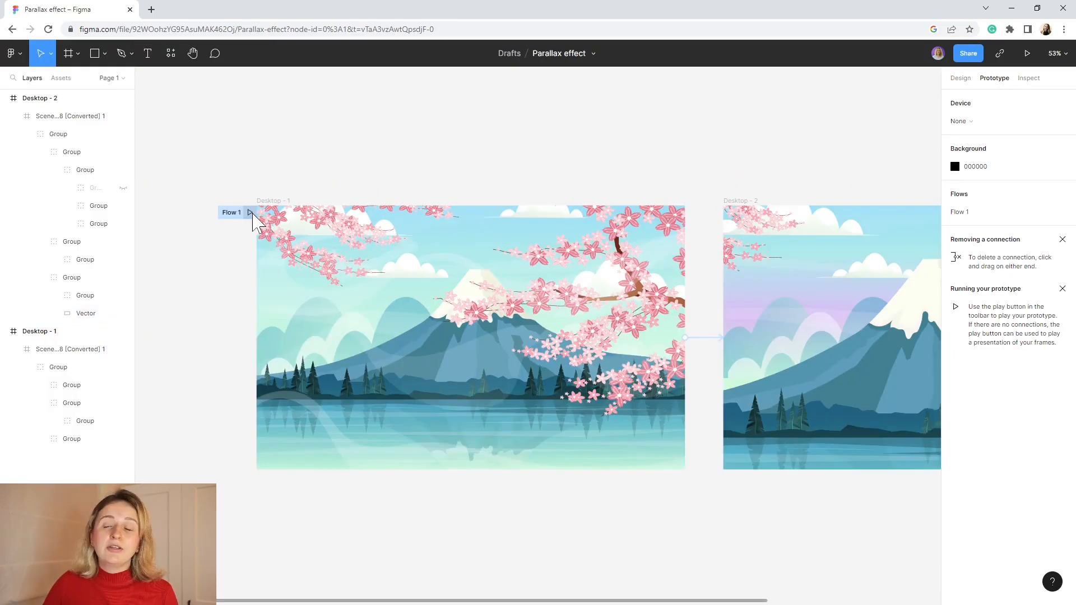
Preview the prototype with the recoloured sky by triggering the transition from Desktop - 1, and close the preview.
{"action": "left_click", "coordinate": [1027, 53]}
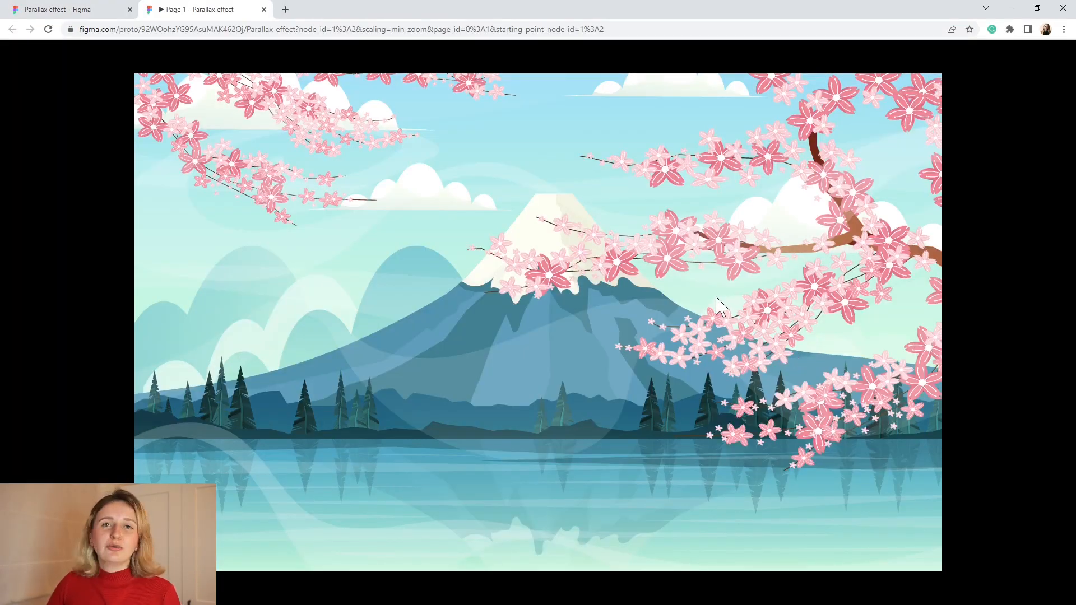
{"action": "left_click", "coordinate": [722, 290]}
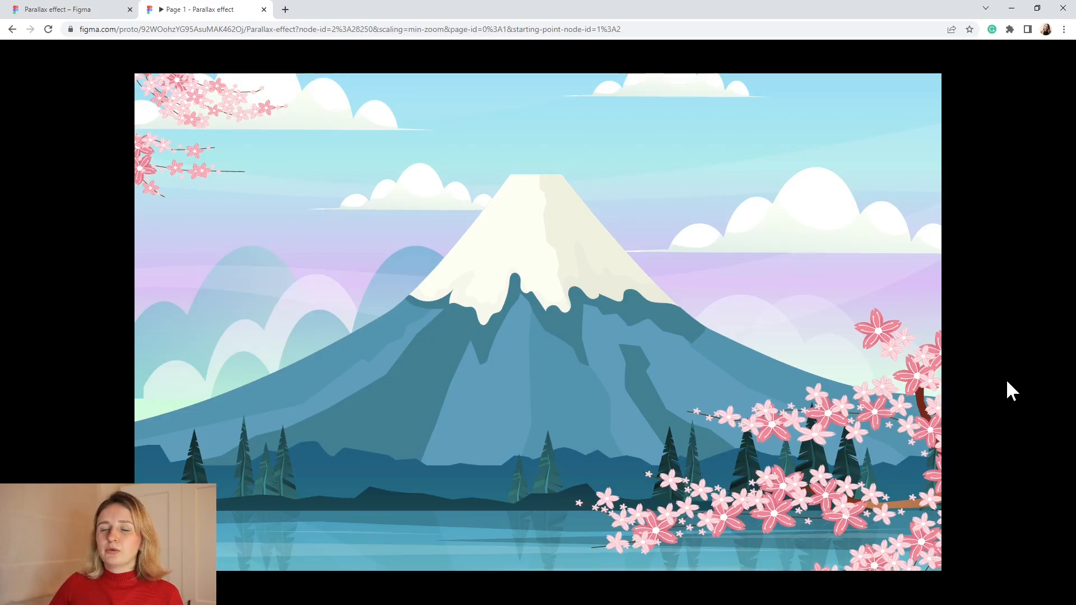
{"action": "key", "text": "ctrl+w"}
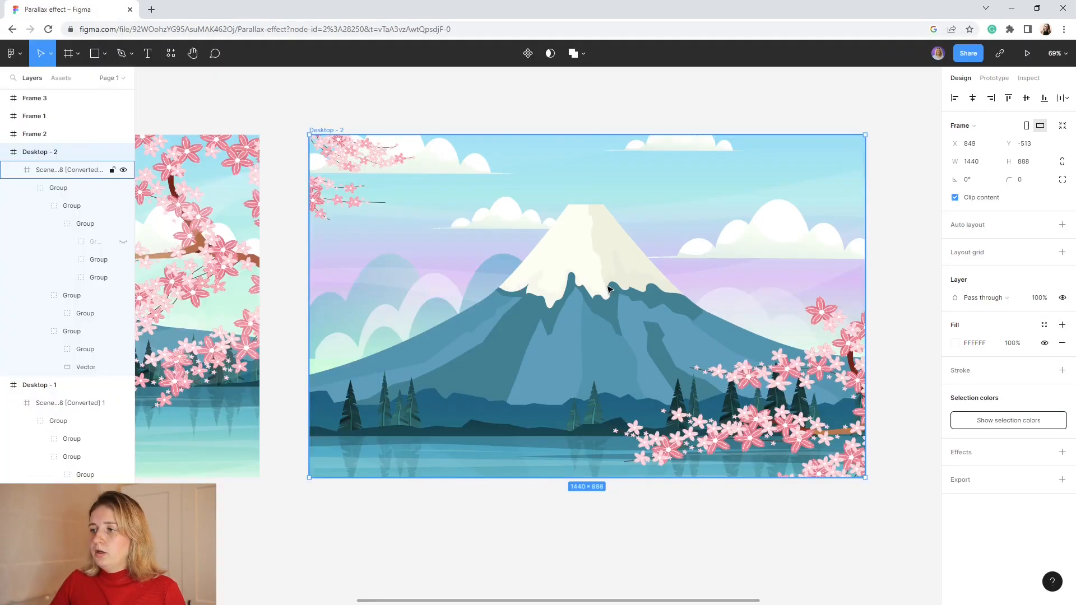
{"action": "left_click", "coordinate": [677, 541]}
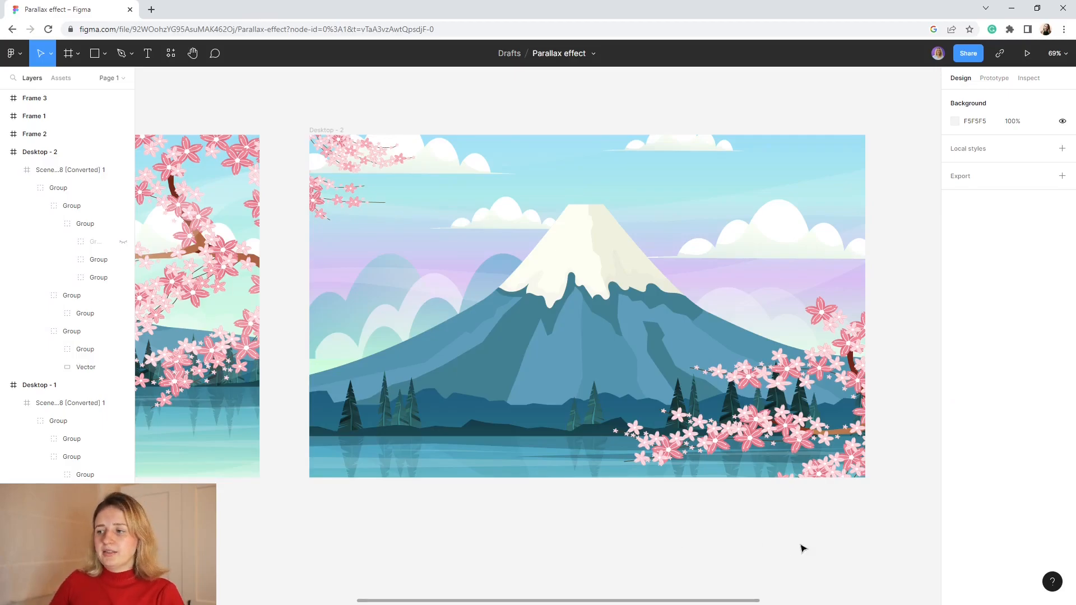
Select the "Start your journey here" frame beside Desktop - 2 and view its Frame selection option without applying it.
{"action": "left_click_drag", "start_coordinate": [837, 533], "coordinate": [473, 510]}
{"action": "left_click_drag", "start_coordinate": [760, 476], "coordinate": [701, 499]}
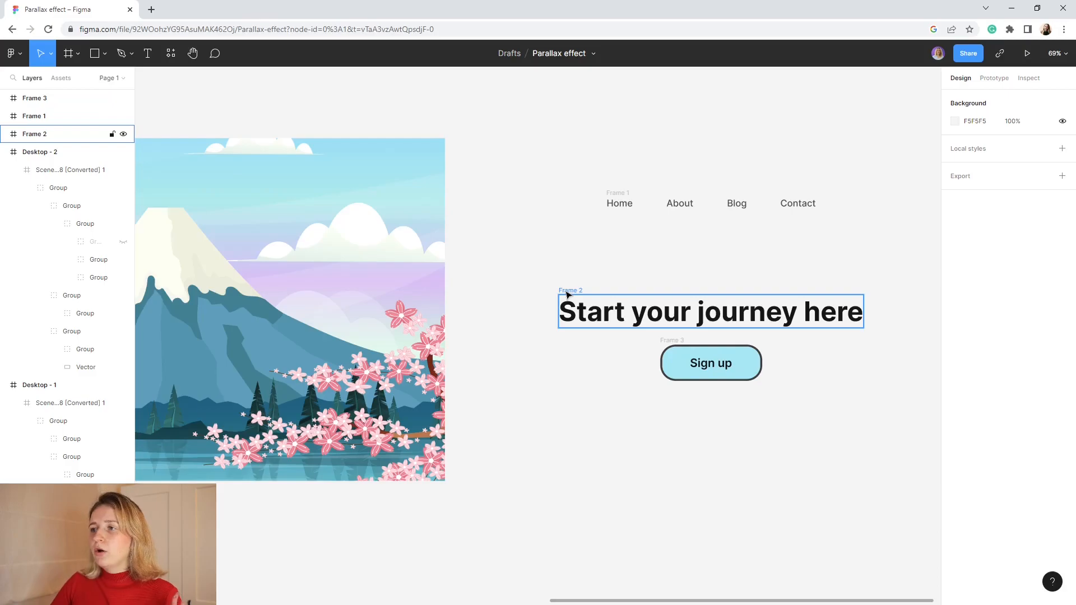
{"action": "scroll", "coordinate": [633, 286], "scroll_direction": "up", "scroll_amount": 2, "text": "ctrl"}
{"action": "left_click", "coordinate": [610, 303]}
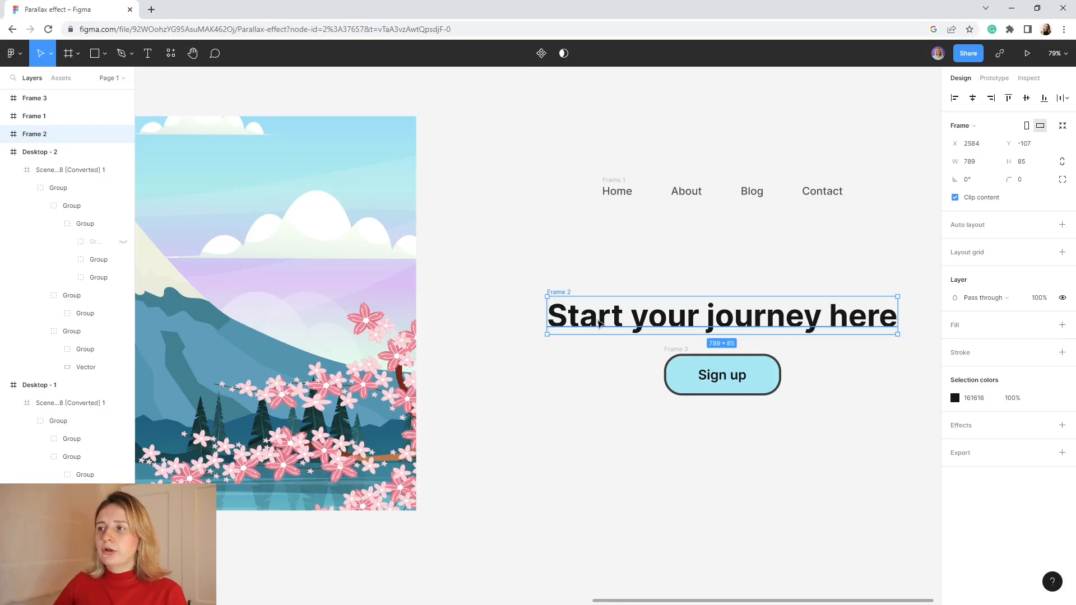
{"action": "right_click", "coordinate": [599, 323]}
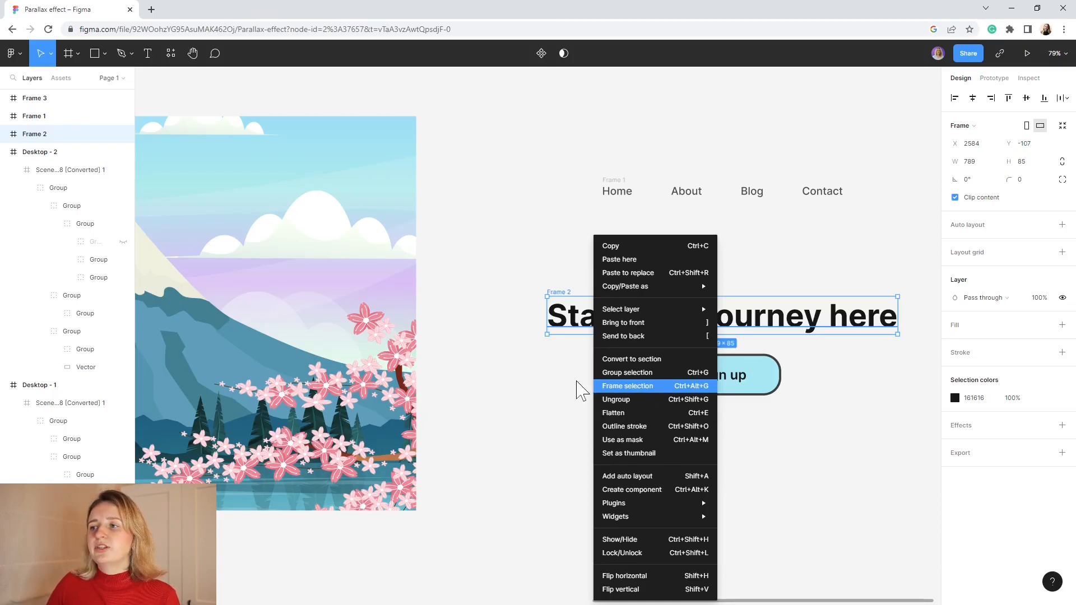
{"action": "left_click", "coordinate": [570, 377]}
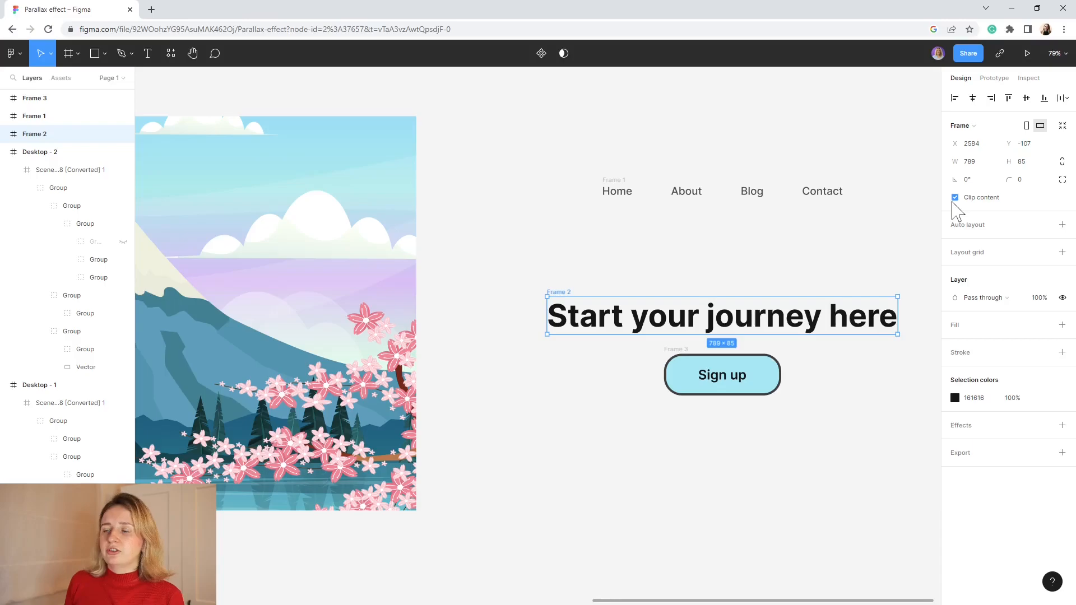
Move the navigation, heading and Sign up button frames together onto the Desktop - 2 illustration.
{"action": "left_click", "coordinate": [497, 133]}
{"action": "left_click_drag", "start_coordinate": [515, 115], "coordinate": [856, 440]}
{"action": "left_click_drag", "start_coordinate": [793, 330], "coordinate": [268, 331]}
{"action": "left_click_drag", "start_coordinate": [507, 341], "coordinate": [864, 338]}
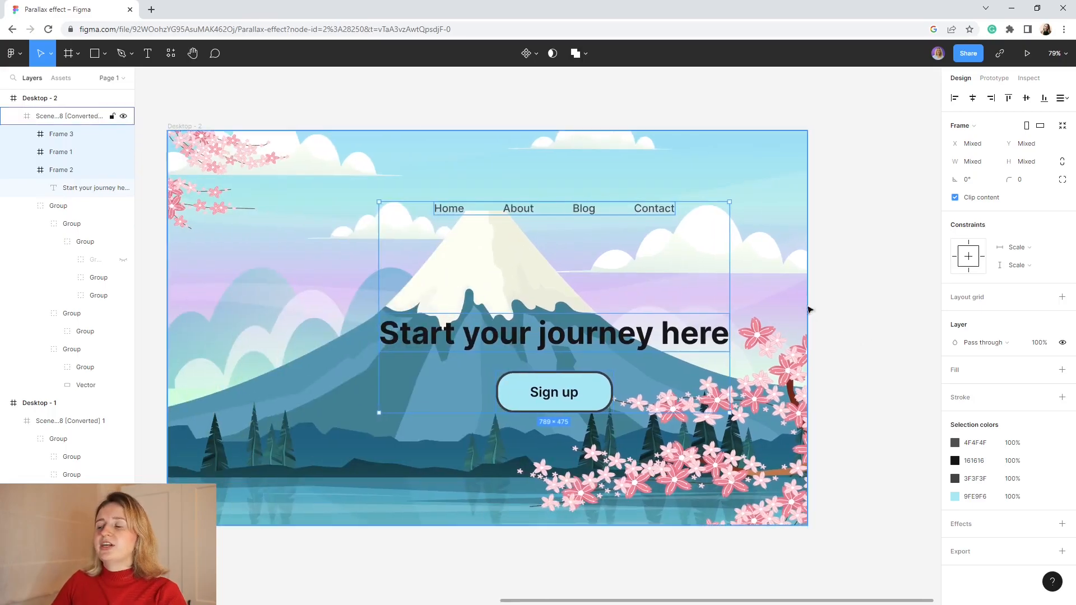
Centre the navigation, heading and Sign up button frames horizontally in Desktop - 2, one after another.
{"action": "left_click", "coordinate": [831, 216]}
{"action": "left_click", "coordinate": [591, 211]}
{"action": "left_click", "coordinate": [973, 98]}
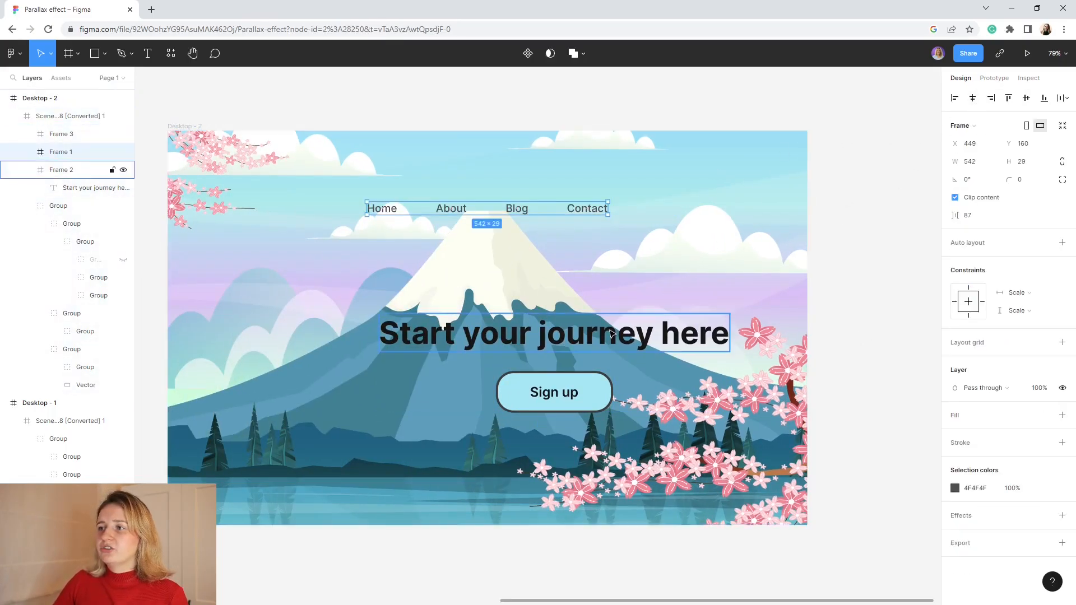
{"action": "left_click", "coordinate": [613, 335]}
{"action": "left_click", "coordinate": [973, 99]}
{"action": "left_click", "coordinate": [62, 134]}
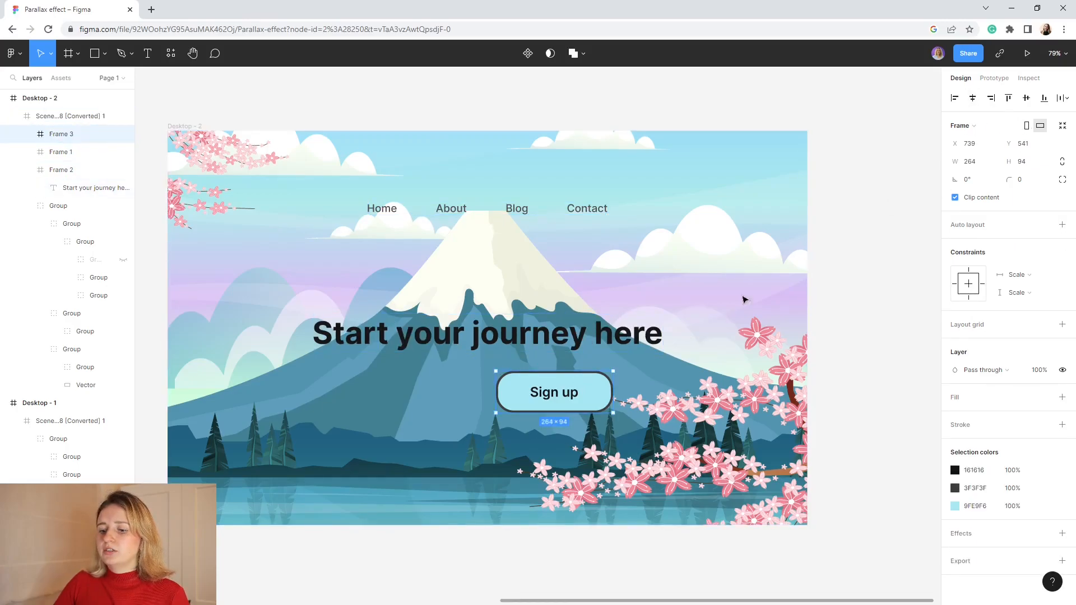
{"action": "left_click", "coordinate": [973, 98]}
Move the navigation frame up 130 px to Y 30 in Desktop - 2 and select the heading.
{"action": "left_click", "coordinate": [551, 214]}
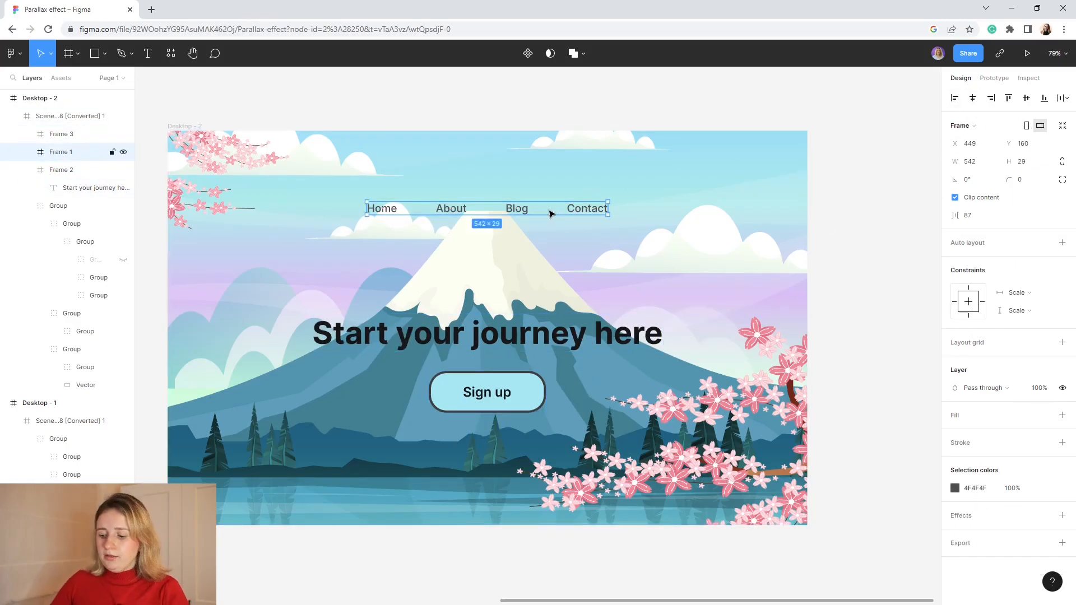
{"action": "key", "text": "shift+Up"}
{"action": "key", "text": "shift+Up"}
{"action": "key", "text": "shift+Up"}
{"action": "key", "text": "shift+Up"}
{"action": "key", "text": "shift+Up"}
{"action": "key", "text": "shift+Up"}
{"action": "key", "text": "shift+Up"}
{"action": "key", "text": "shift+Up"}
{"action": "key", "text": "shift+Up"}
{"action": "key", "text": "shift+Up"}
{"action": "key", "text": "shift+Up"}
{"action": "key", "text": "shift+Up"}
{"action": "key", "text": "shift+Up"}
{"action": "left_click", "coordinate": [551, 333]}
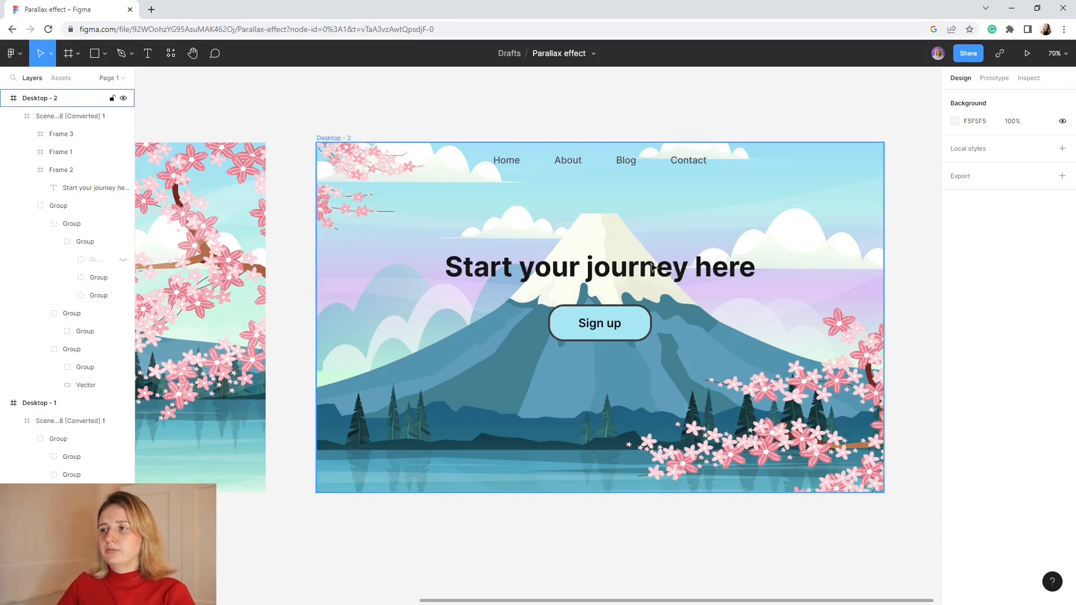
Copy the heading, Sign up button and navigation frames from Desktop - 2 and paste them into Desktop - 1.
{"action": "left_click", "coordinate": [626, 274]}
{"action": "double_click", "coordinate": [613, 287]}
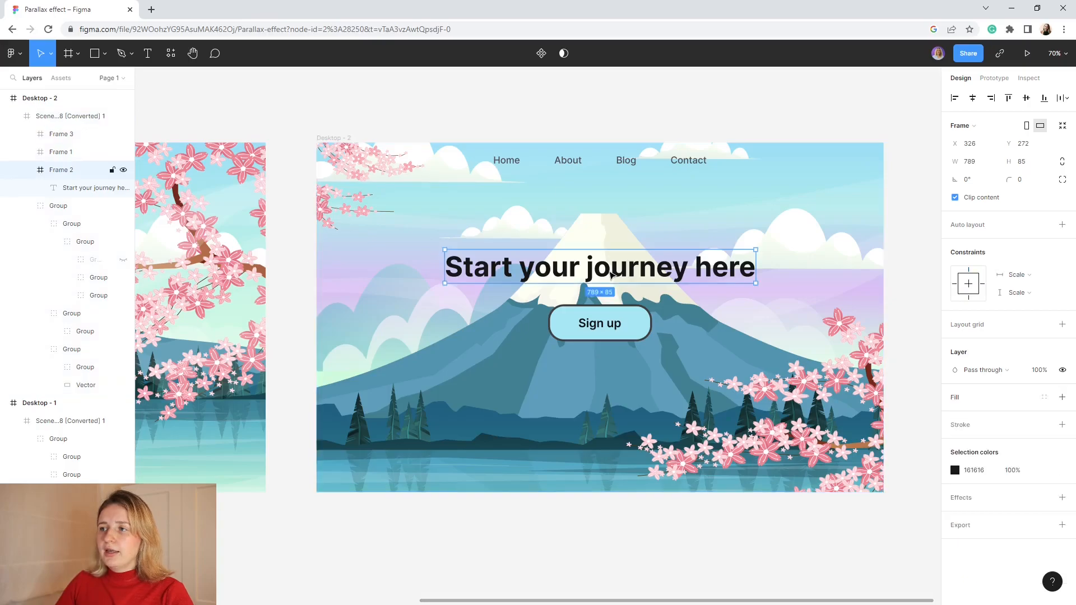
{"action": "left_click", "coordinate": [614, 328], "text": "shift"}
{"action": "left_click", "coordinate": [581, 165], "text": "shift"}
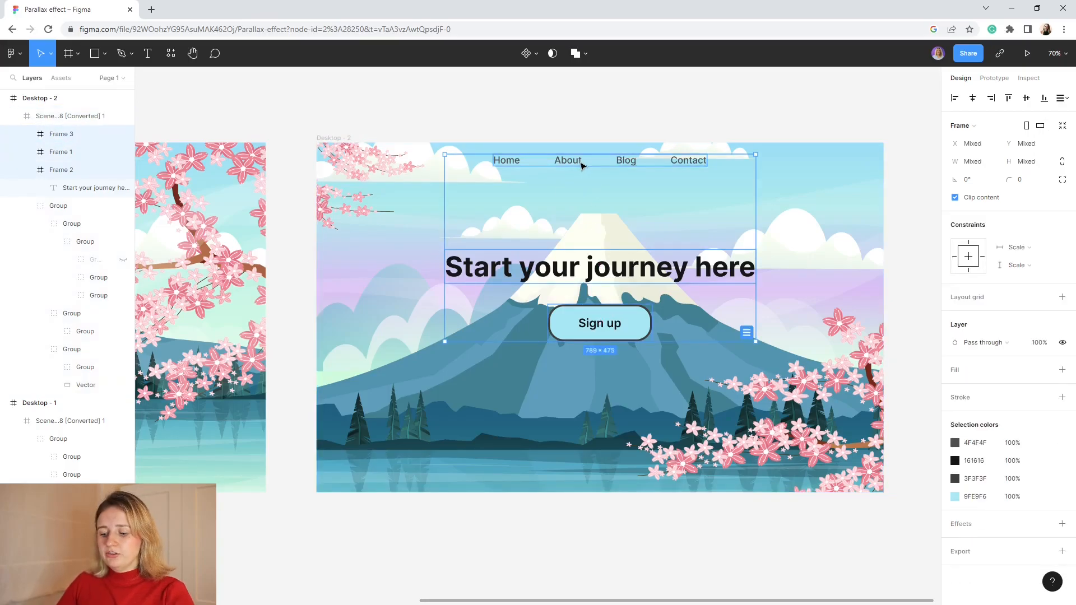
{"action": "left_click", "coordinate": [403, 120]}
{"action": "scroll", "coordinate": [557, 125], "scroll_direction": "left", "scroll_amount": 10}
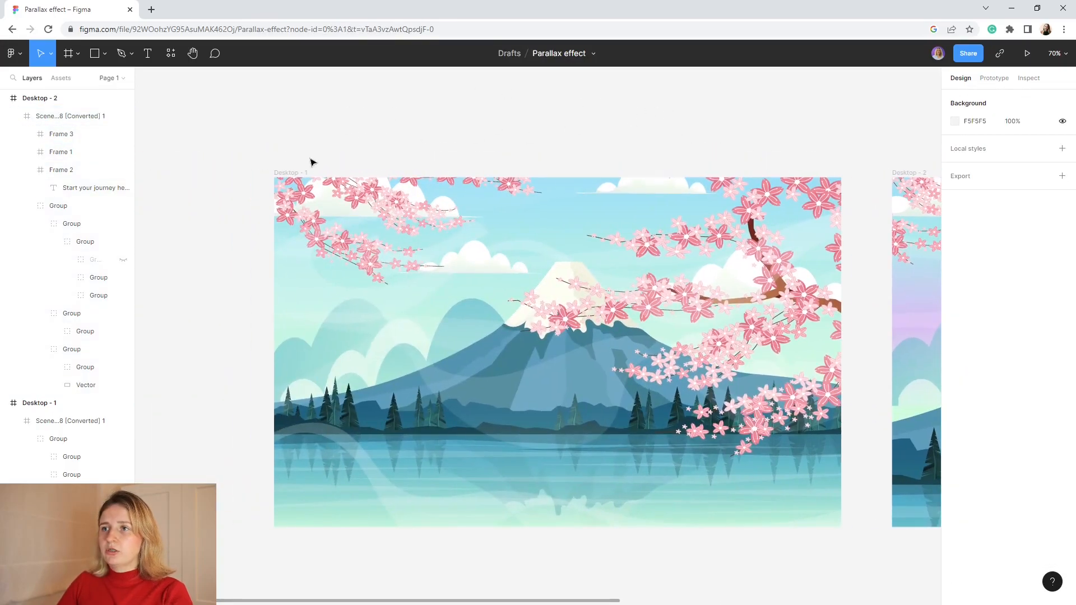
{"action": "left_click", "coordinate": [300, 172]}
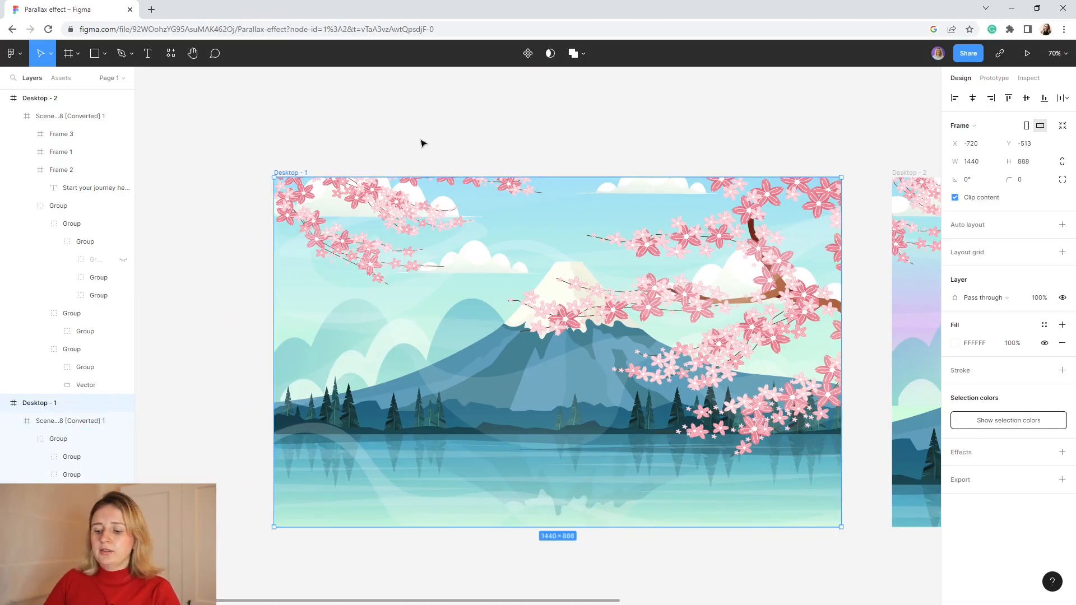
{"action": "key", "text": "ctrl+v"}
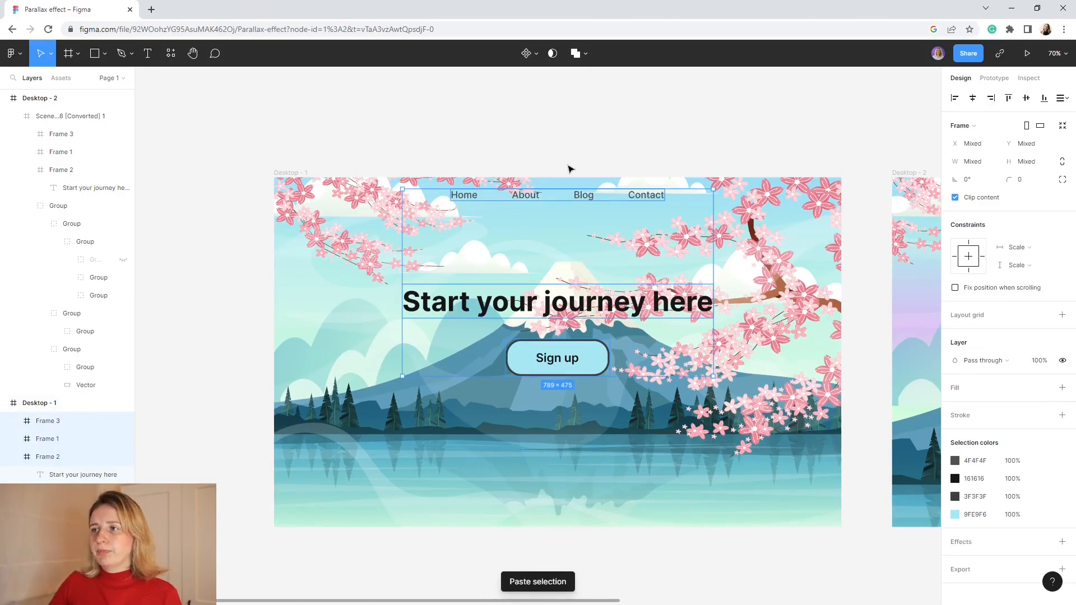
{"action": "left_click", "coordinate": [615, 130]}
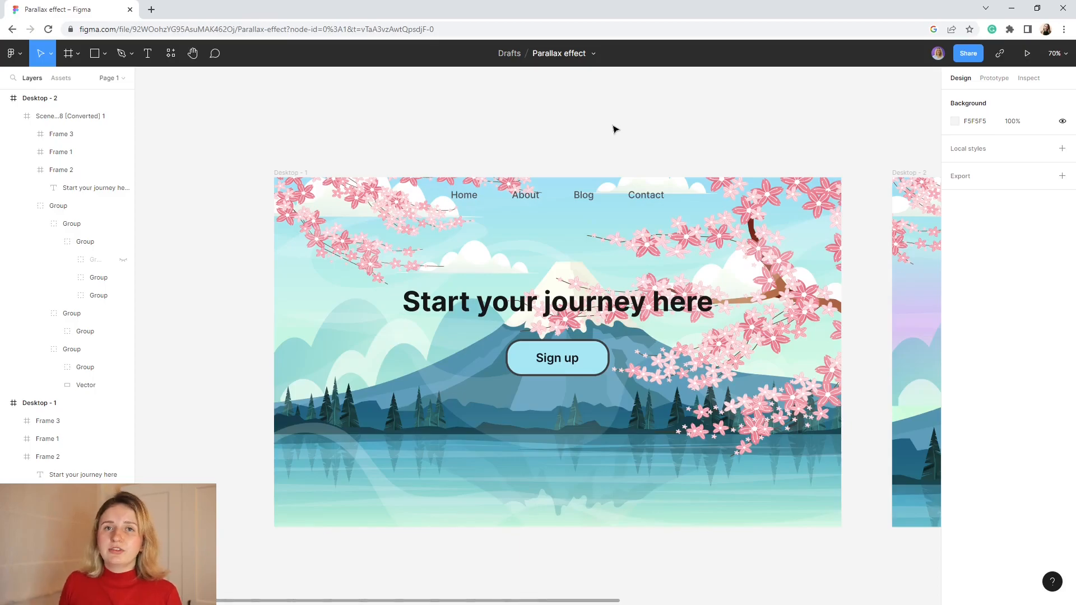
Shift the text group inside Desktop - 1's navigation frame left to X -560, beyond the clipping frame's bounds.
{"action": "scroll", "coordinate": [615, 129], "scroll_direction": "up", "scroll_amount": 2}
{"action": "left_click", "coordinate": [571, 222]}
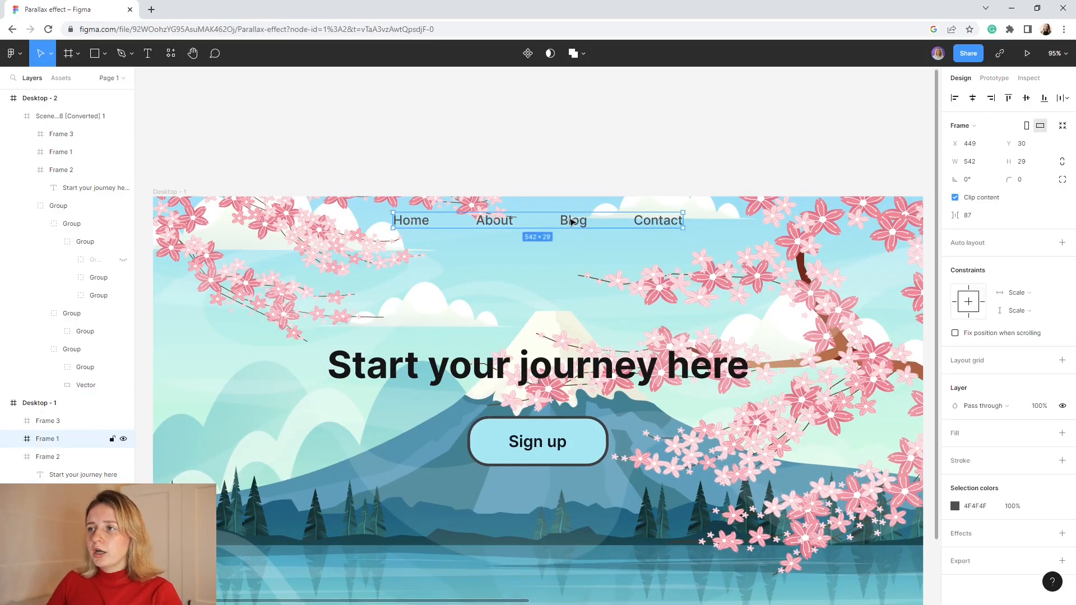
{"action": "double_click", "coordinate": [571, 224]}
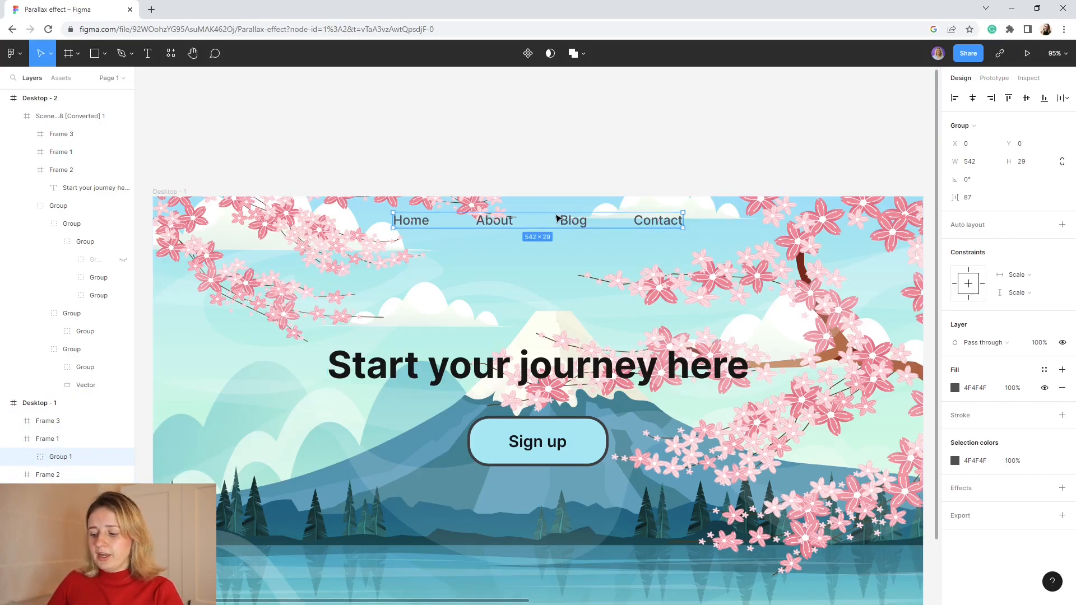
{"action": "key", "text": "shift+Left"}
{"action": "key", "text": "shift+Left"}
{"action": "key", "text": "shift+Left"}
{"action": "key", "text": "shift+Left"}
{"action": "key", "text": "shift+Left"}
{"action": "key", "text": "shift+Left"}
{"action": "key", "text": "shift+Left"}
{"action": "key", "text": "shift+Left"}
{"action": "key", "text": "shift+Left"}
{"action": "key", "text": "shift+Left"}
{"action": "key", "text": "shift+Left"}
{"action": "key", "text": "shift+Left"}
{"action": "key", "text": "shift+Left"}
{"action": "key", "text": "shift+Left"}
{"action": "key", "text": "shift+Left"}
{"action": "key", "text": "shift+Left"}
{"action": "key", "text": "shift+Left"}
{"action": "key", "text": "shift+Left"}
{"action": "key", "text": "shift+Left"}
{"action": "key", "text": "shift+Left"}
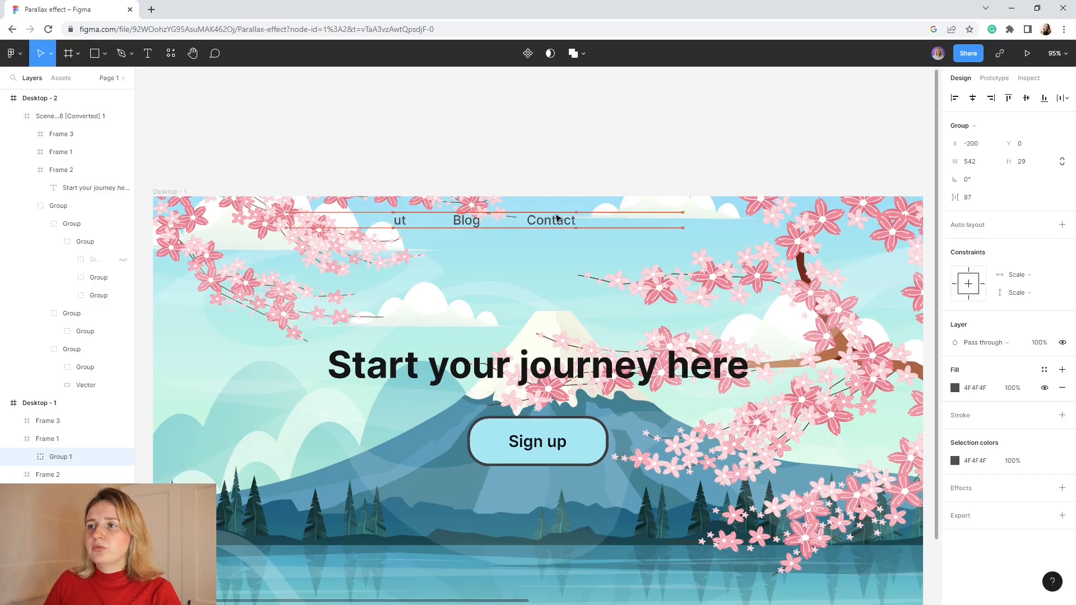
{"action": "key", "text": "shift+Left"}
{"action": "key", "text": "shift+Left"}
{"action": "key", "text": "shift+Left"}
{"action": "key", "text": "shift+Left"}
{"action": "key", "text": "shift+Left"}
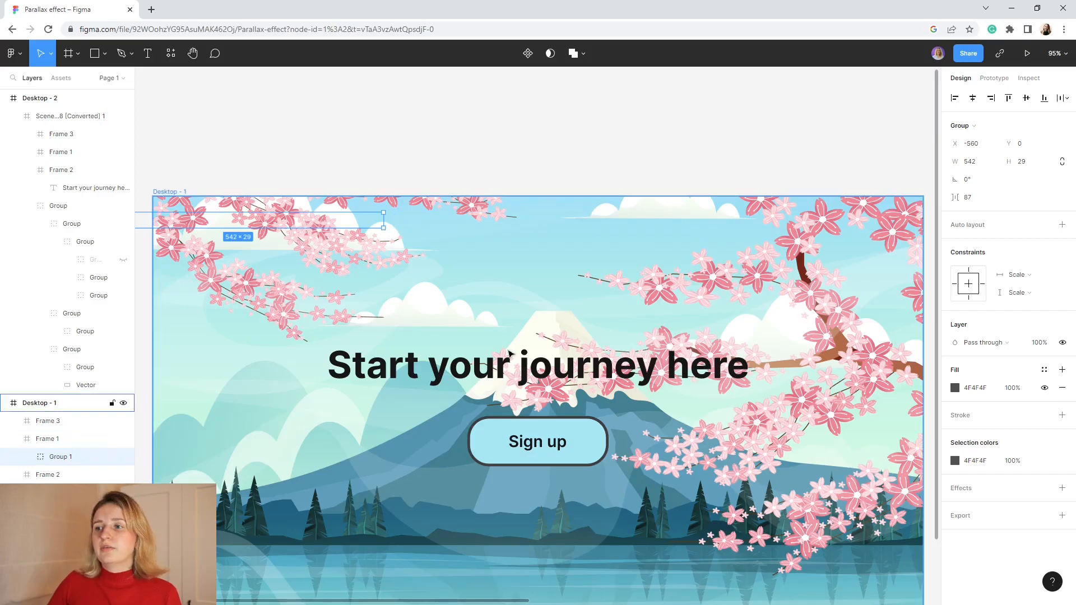
Shift the heading text on Desktop - 1 upward inside its frame until it is fully clipped.
{"action": "left_click", "coordinate": [511, 375]}
{"action": "key", "text": "shift+Up"}
{"action": "key", "text": "shift+Up"}
{"action": "key", "text": "shift+Up"}
{"action": "key", "text": "shift+Up"}
{"action": "key", "text": "shift+Up"}
{"action": "key", "text": "shift+Up"}
{"action": "key", "text": "shift+Up"}
{"action": "key", "text": "shift+Up"}
{"action": "key", "text": "shift+Up"}
{"action": "key", "text": "shift+Up"}
Shift the Sign up button group on Desktop - 1 downward inside its frame until it is fully clipped.
{"action": "left_click", "coordinate": [541, 457]}
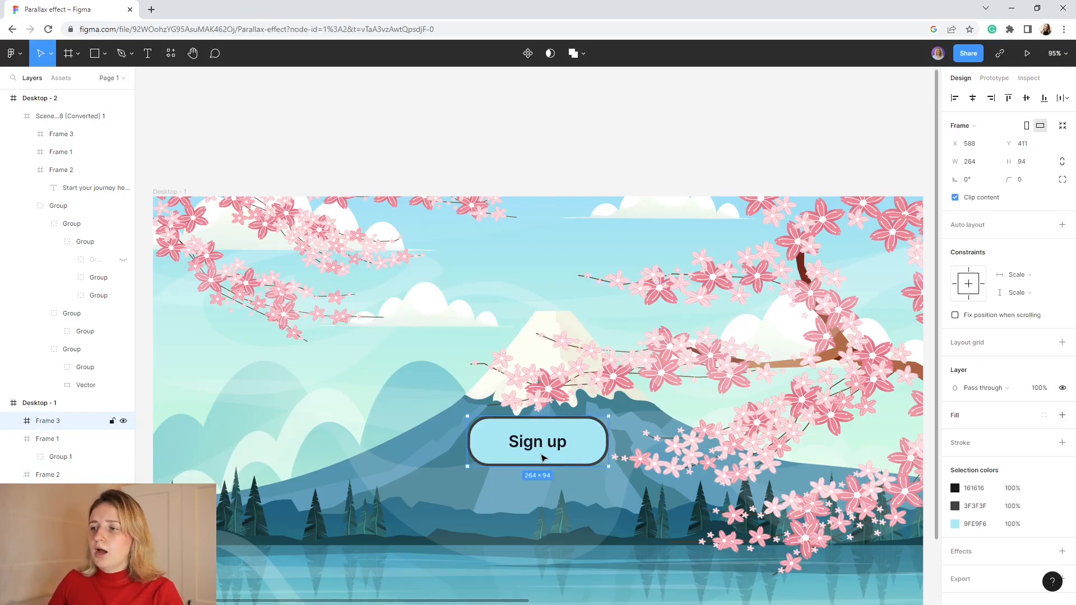
{"action": "key", "text": "shift+Down"}
{"action": "key", "text": "shift+Down"}
{"action": "key", "text": "shift+Down"}
{"action": "key", "text": "shift+Down"}
{"action": "key", "text": "shift+Down"}
{"action": "key", "text": "shift+Down"}
{"action": "key", "text": "shift+Down"}
{"action": "key", "text": "shift+Down"}
{"action": "key", "text": "shift+Down"}
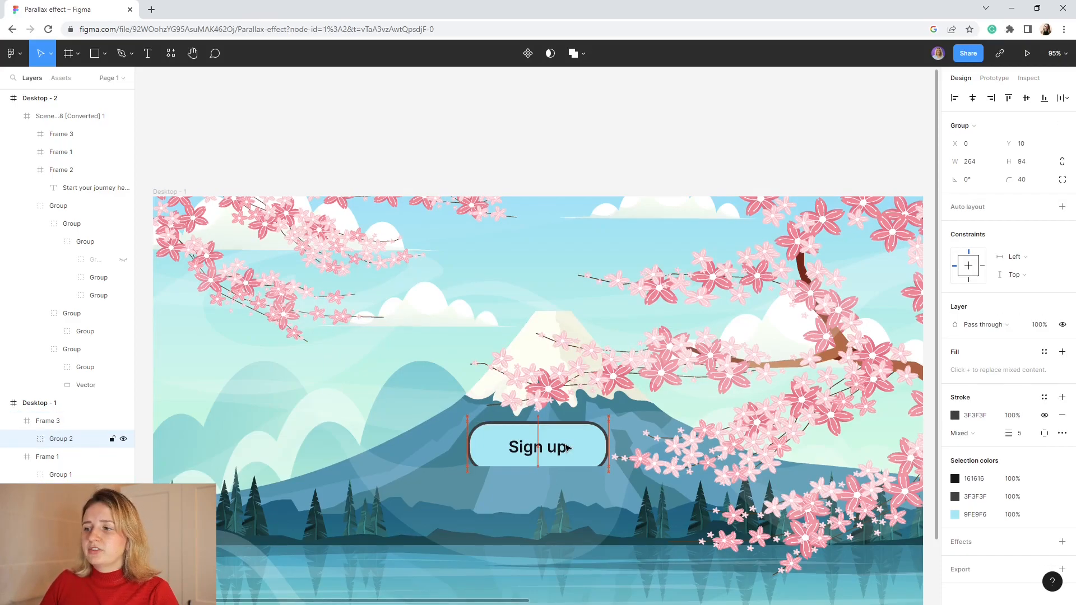
{"action": "key", "text": "shift+Down"}
{"action": "key", "text": "shift+Down"}
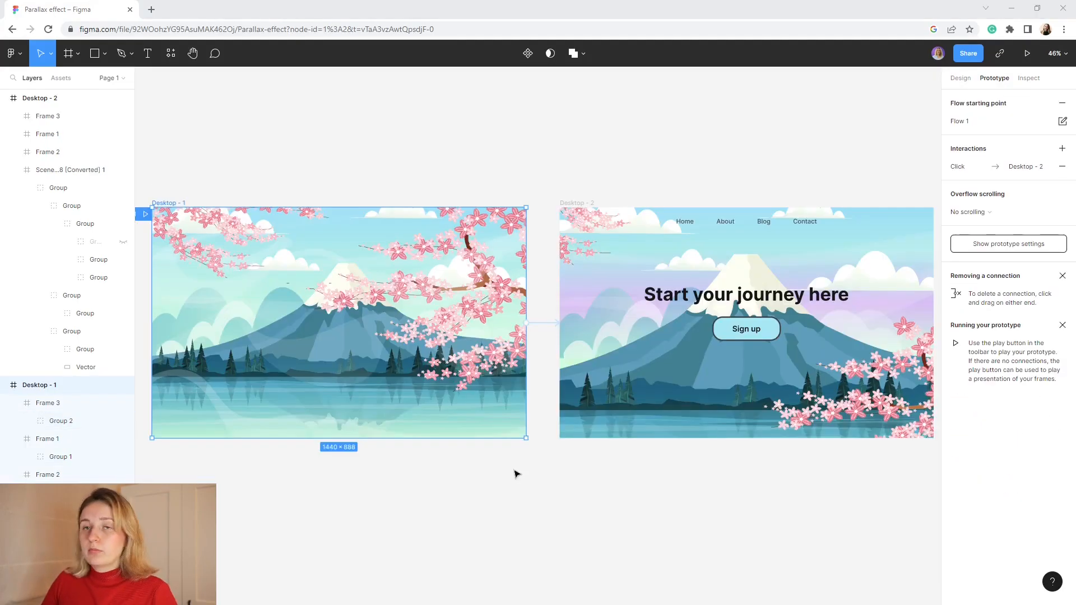
Play the Flow 1 prototype, trigger the transition to check the text reveal, and return to the design file.
{"action": "left_click", "coordinate": [243, 174]}
{"action": "scroll", "coordinate": [255, 166], "scroll_direction": "left", "scroll_amount": 2}
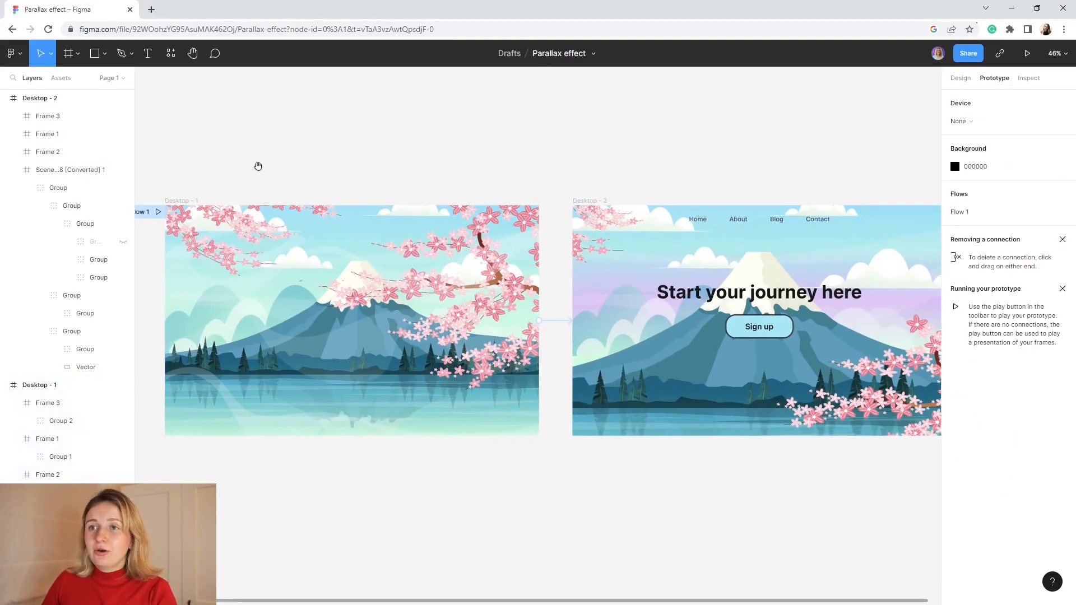
{"action": "left_click", "coordinate": [169, 208]}
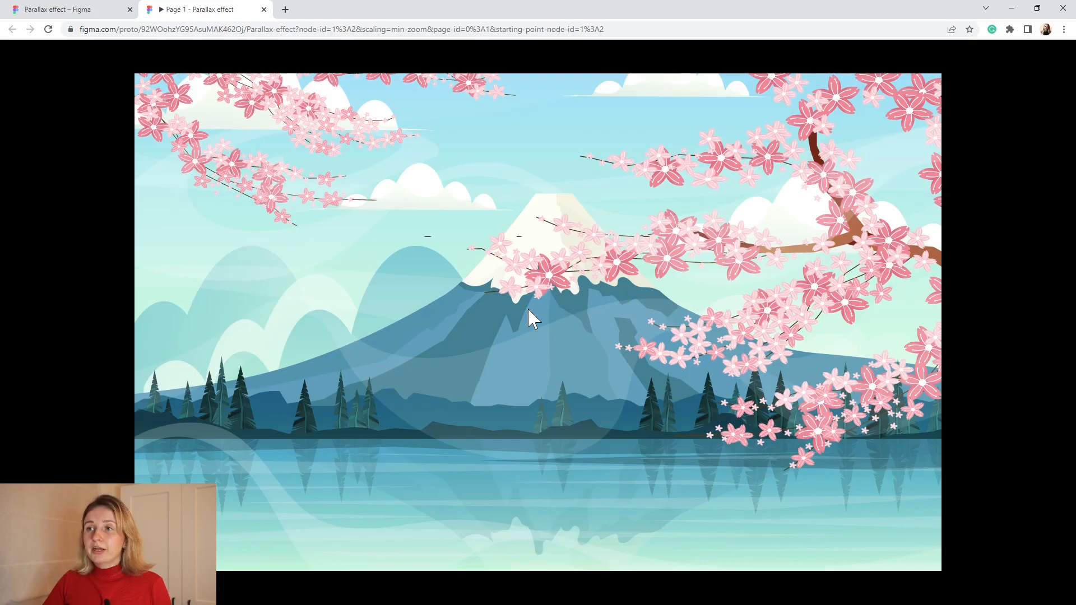
{"action": "left_click", "coordinate": [528, 309]}
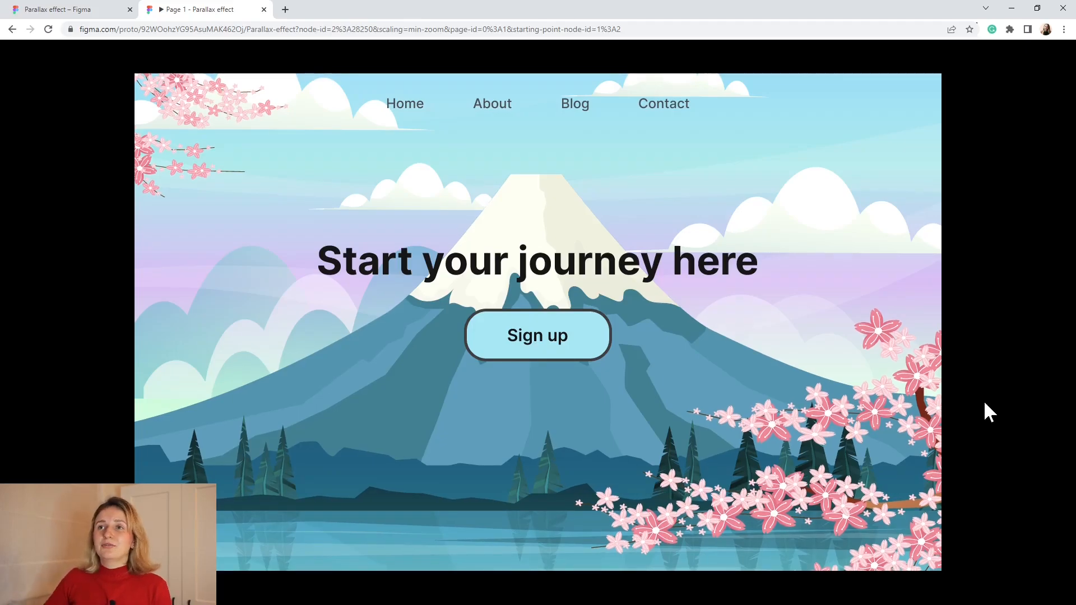
{"action": "left_click", "coordinate": [87, 14]}
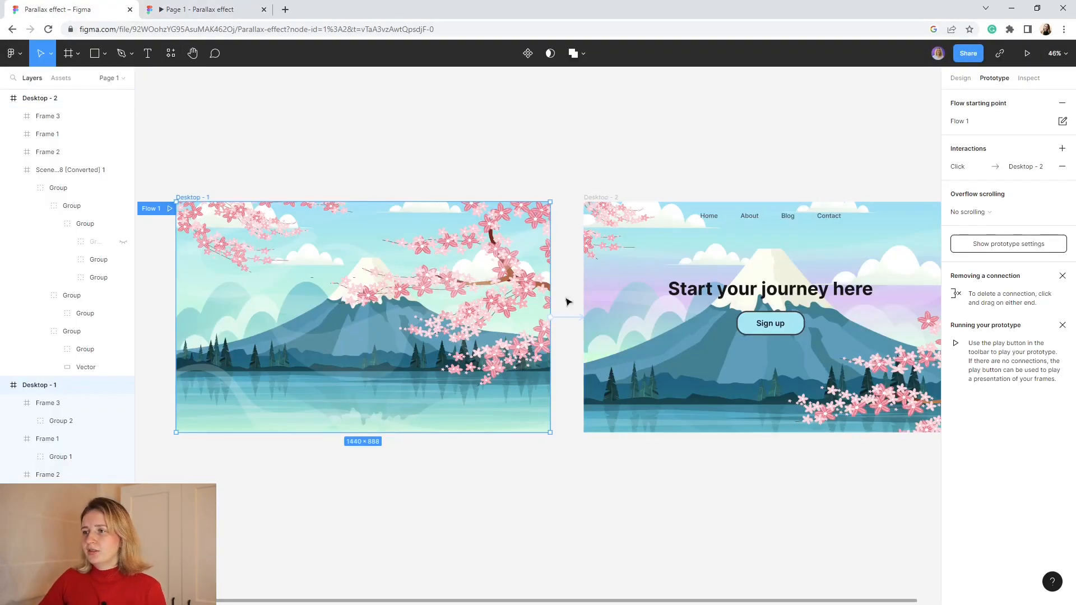
Set the duration of the transition from Desktop - 1 to Desktop - 2 to 4000 ms.
{"action": "left_click", "coordinate": [572, 318]}
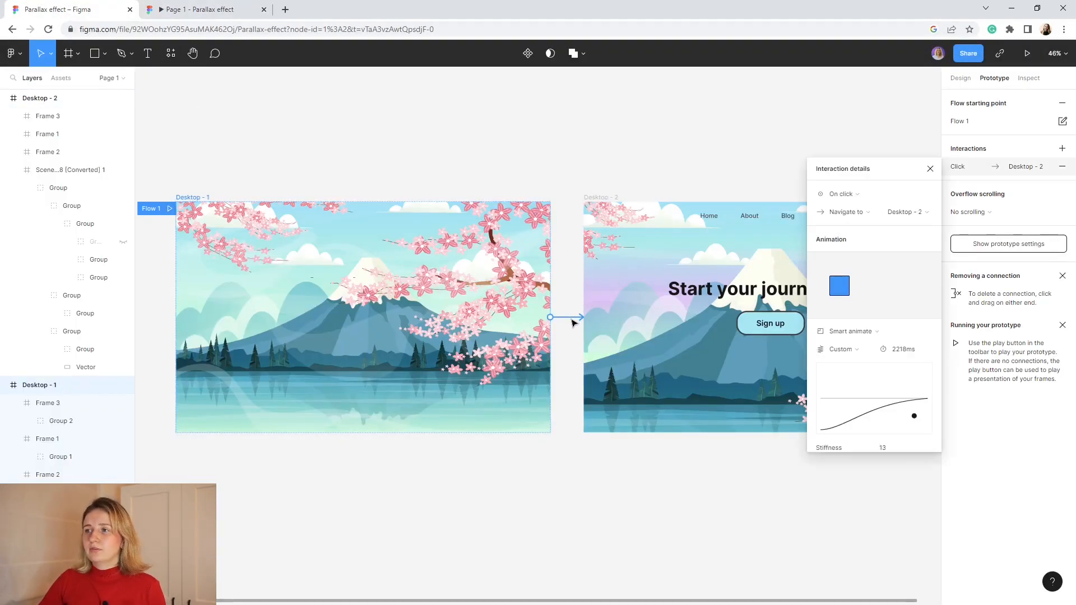
{"action": "left_click", "coordinate": [895, 349]}
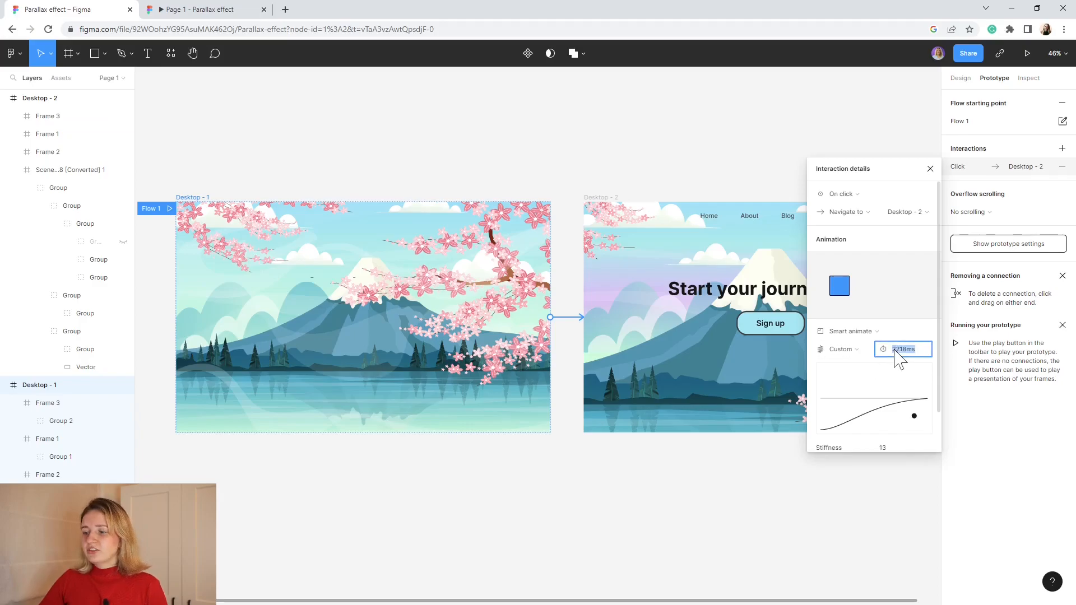
{"action": "type", "text": "4000"}
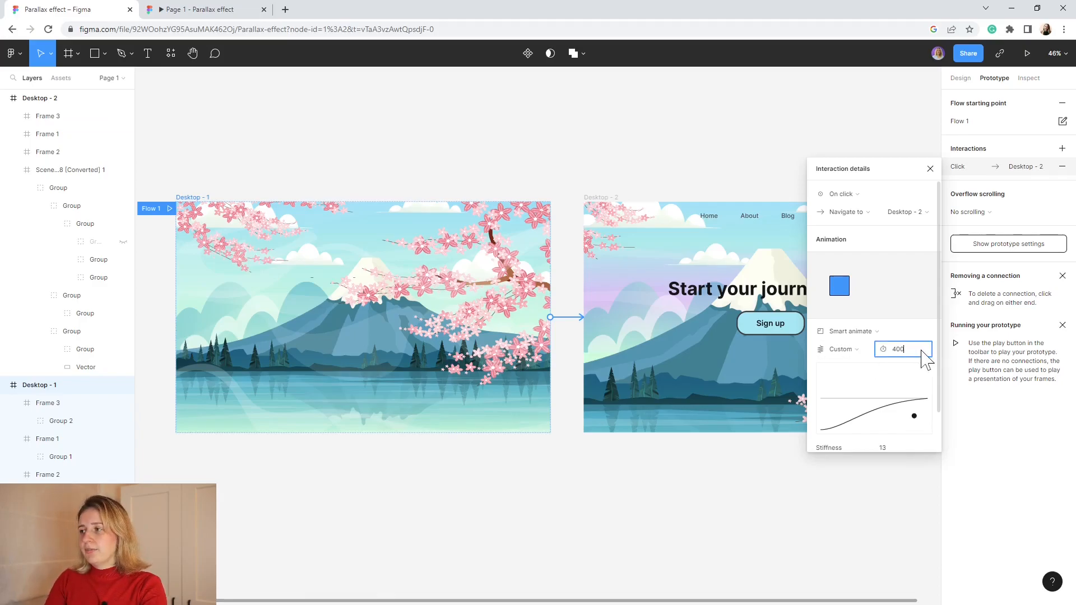
{"action": "key", "text": "Return"}
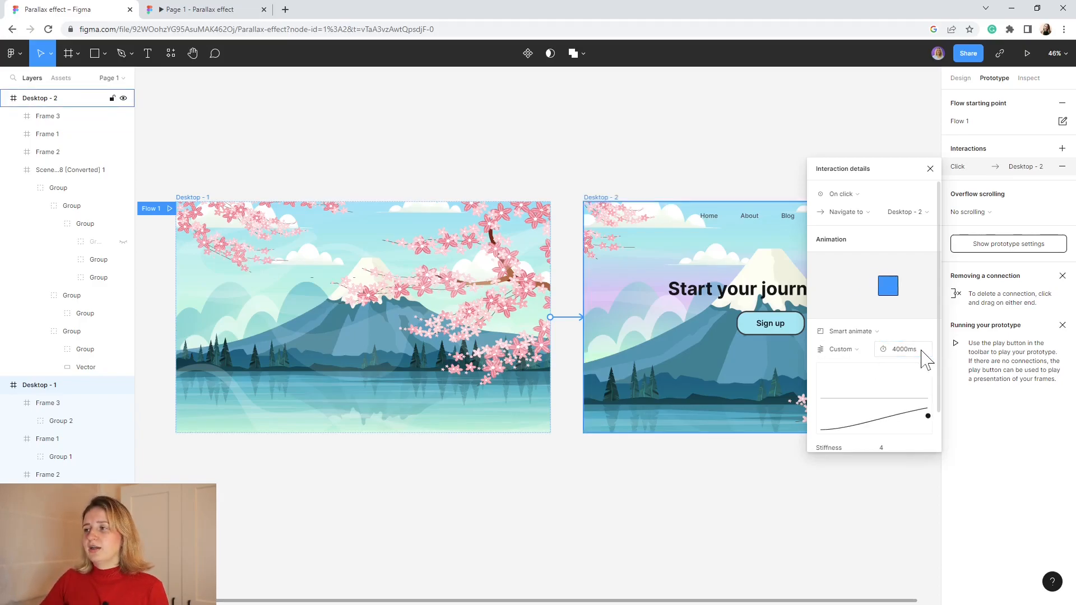
Switch the transition's easing to Bouncy with a duration of 4000 ms and close the interaction details.
{"action": "left_click", "coordinate": [863, 349]}
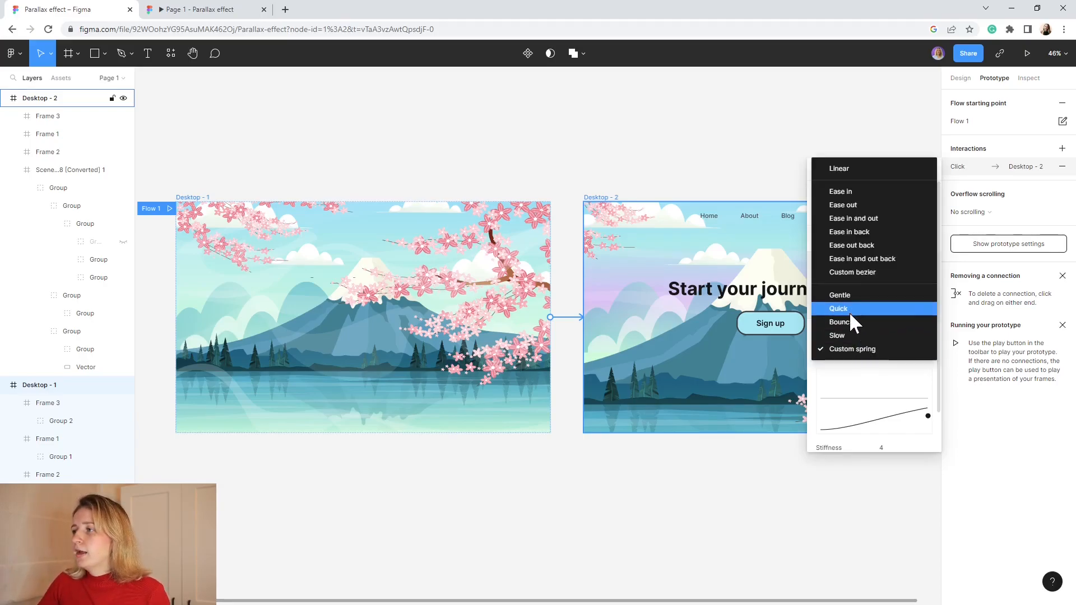
{"action": "left_click", "coordinate": [856, 322]}
{"action": "left_click", "coordinate": [901, 351]}
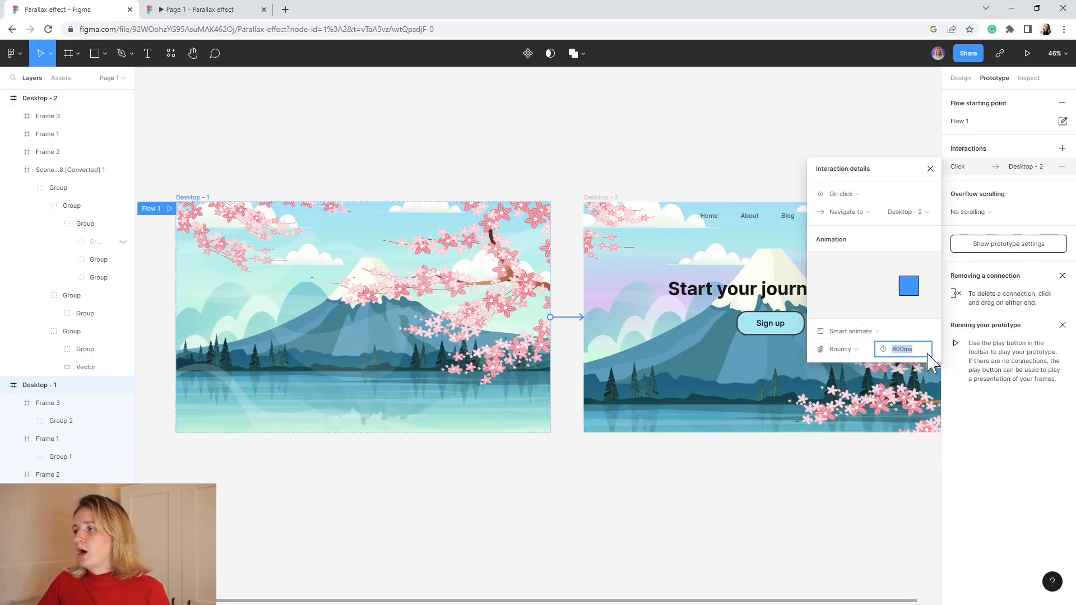
{"action": "type", "text": "4000"}
{"action": "key", "text": "Return"}
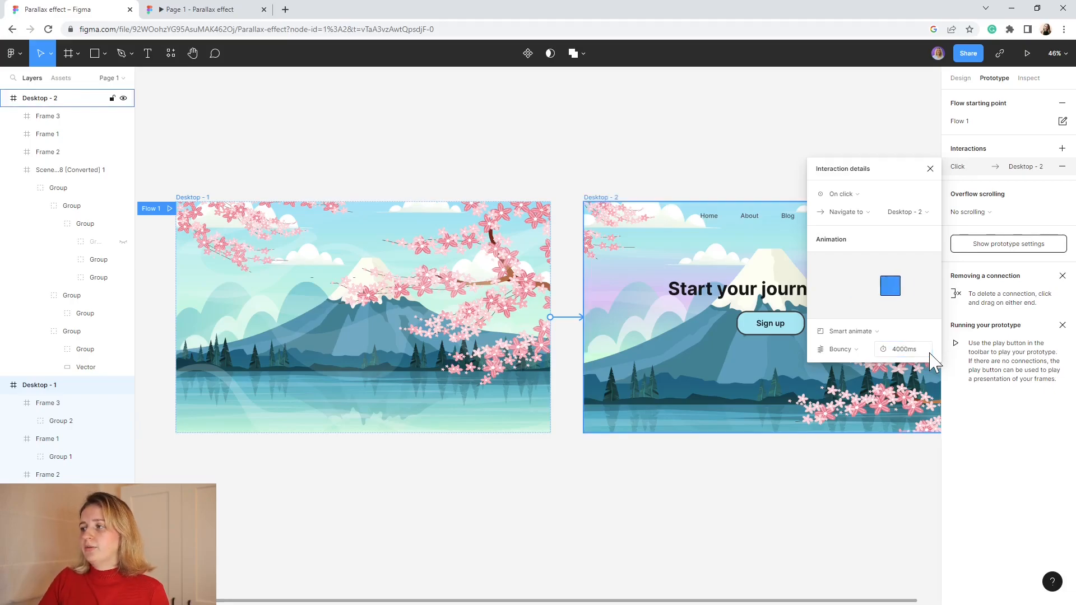
{"action": "left_click", "coordinate": [932, 169]}
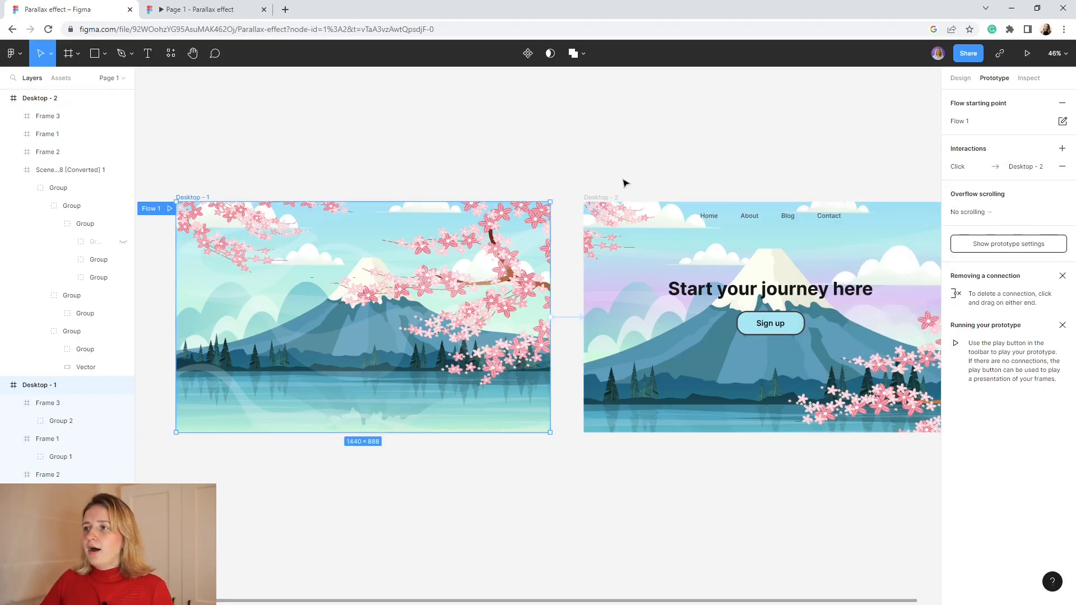
Connect Desktop - 2 back to Desktop - 1 with an on-click Smart animate interaction, Bouncy easing and 4000 ms.
{"action": "left_click", "coordinate": [594, 300]}
{"action": "left_click_drag", "start_coordinate": [585, 323], "coordinate": [545, 309]}
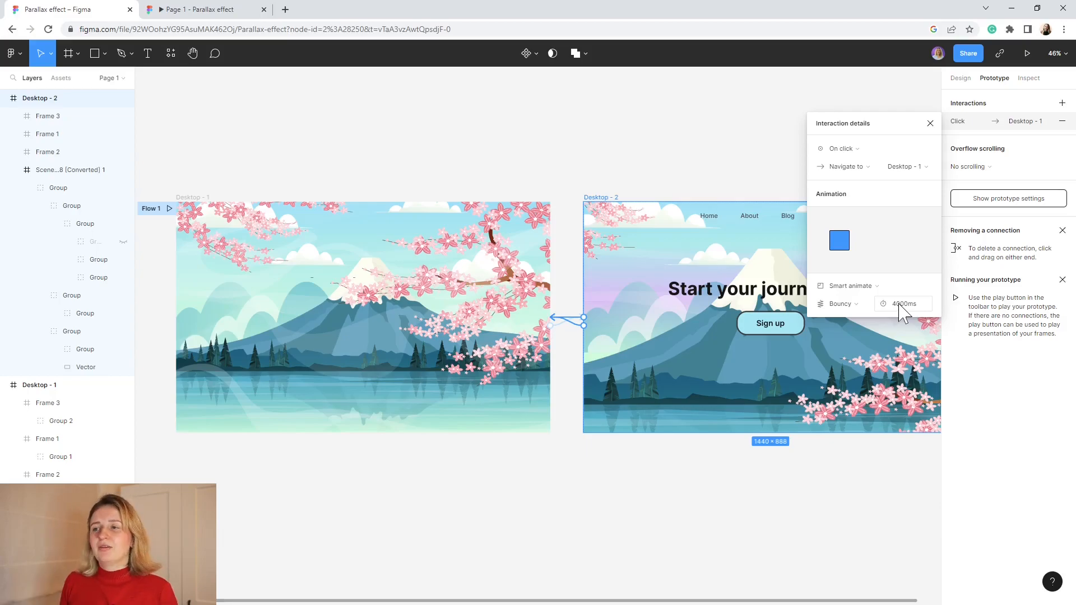
{"action": "left_click", "coordinate": [536, 144]}
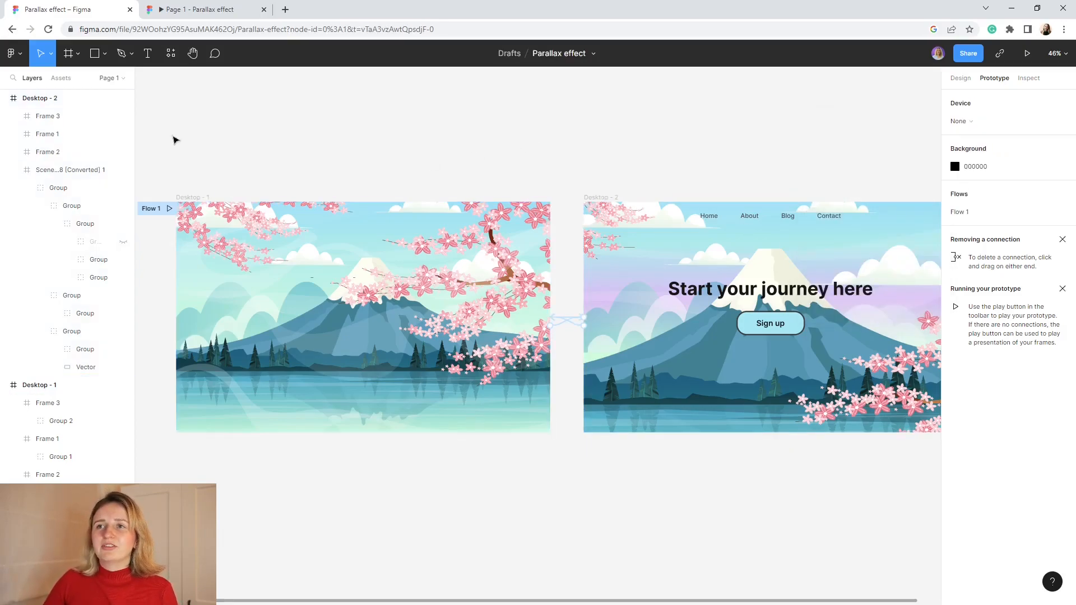
Play the Flow 1 prototype to check the bouncy transition in both directions.
{"action": "left_click", "coordinate": [170, 208]}
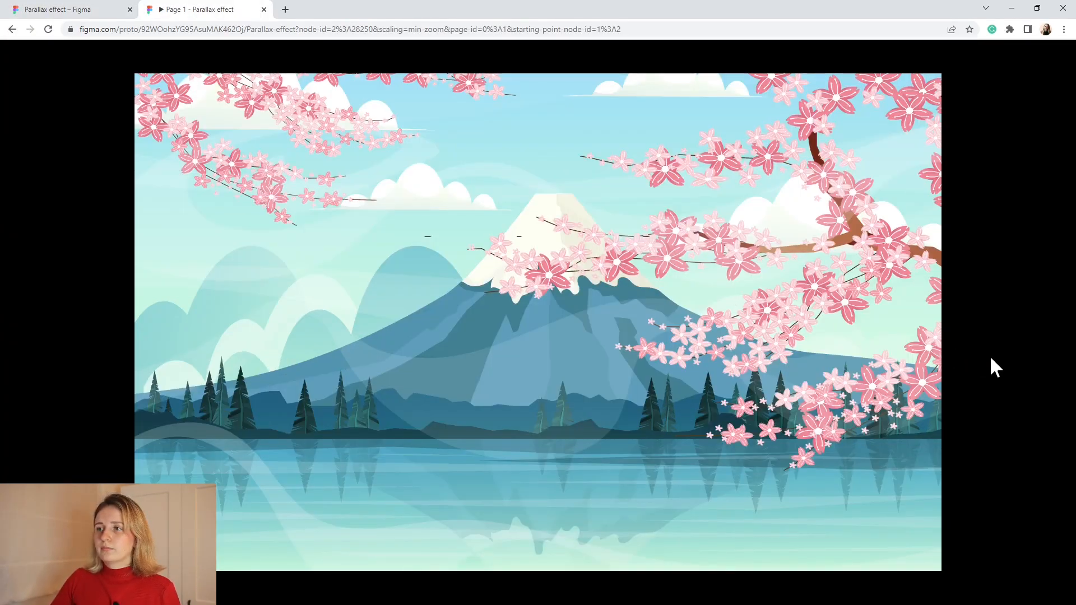